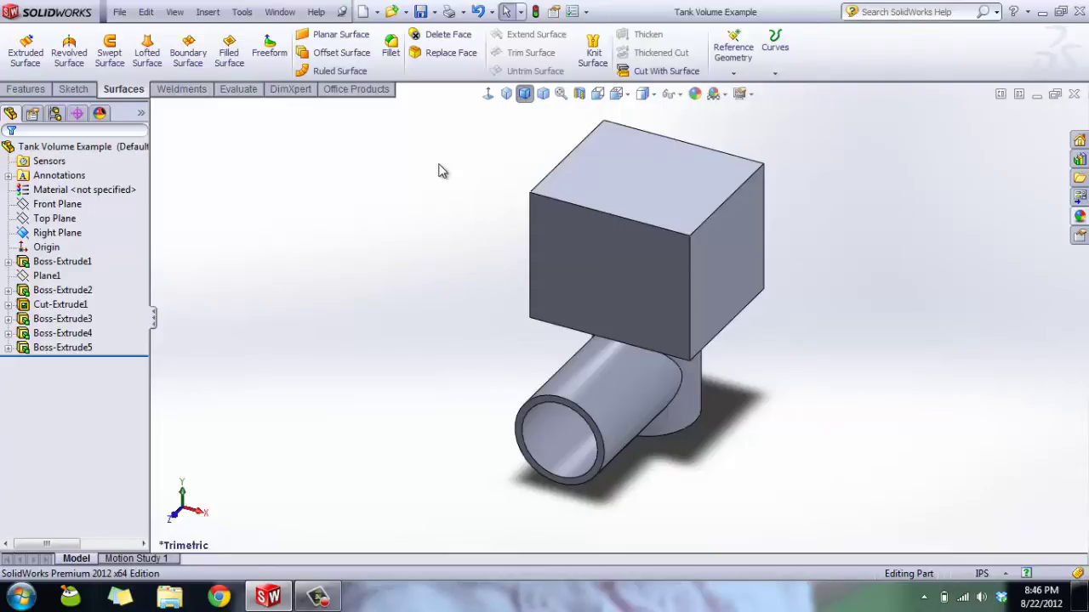
# - Inspect the part's interior with a section view through the Right Plane, then turn it off
pyautogui.click(578, 93)
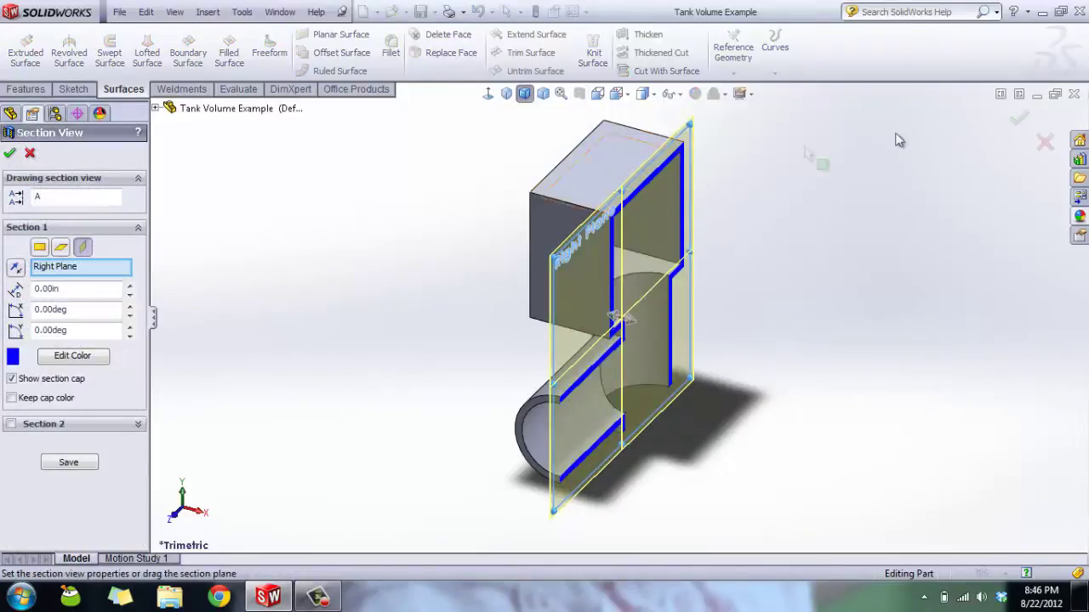
pyautogui.click(1019, 121)
pyautogui.moveTo(498, 286); pyautogui.dragTo(392, 207, button='middle')
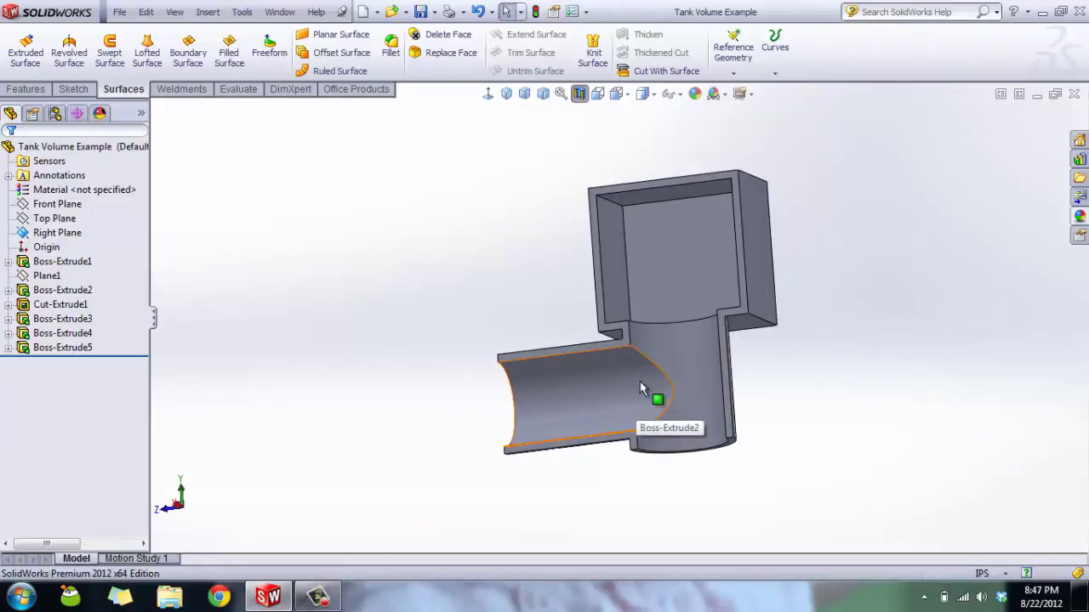
pyautogui.moveTo(503, 194); pyautogui.dragTo(572, 196, button='middle')
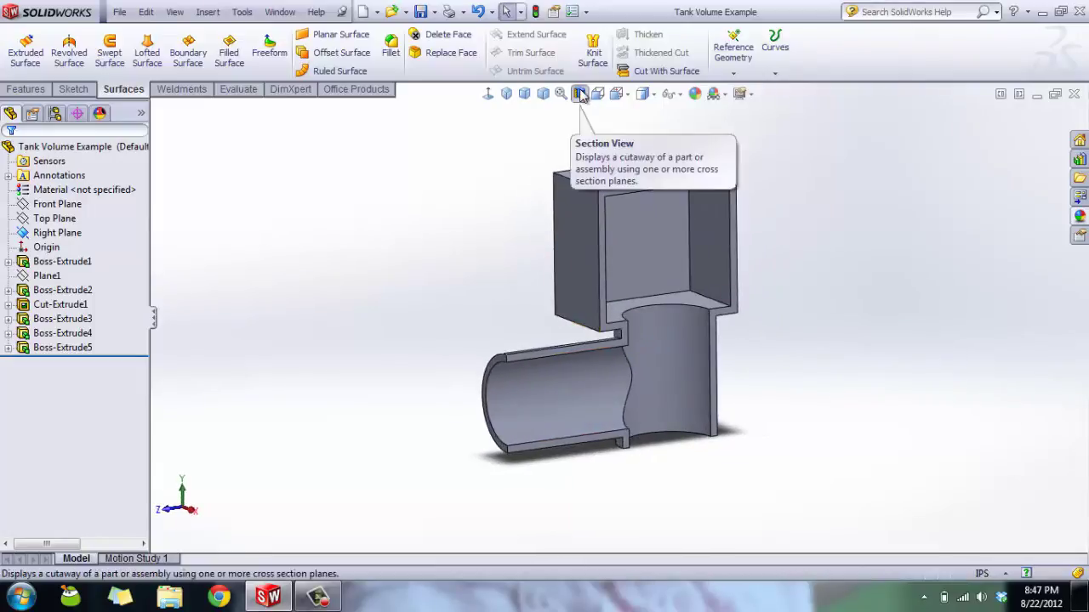
pyautogui.click(579, 94)
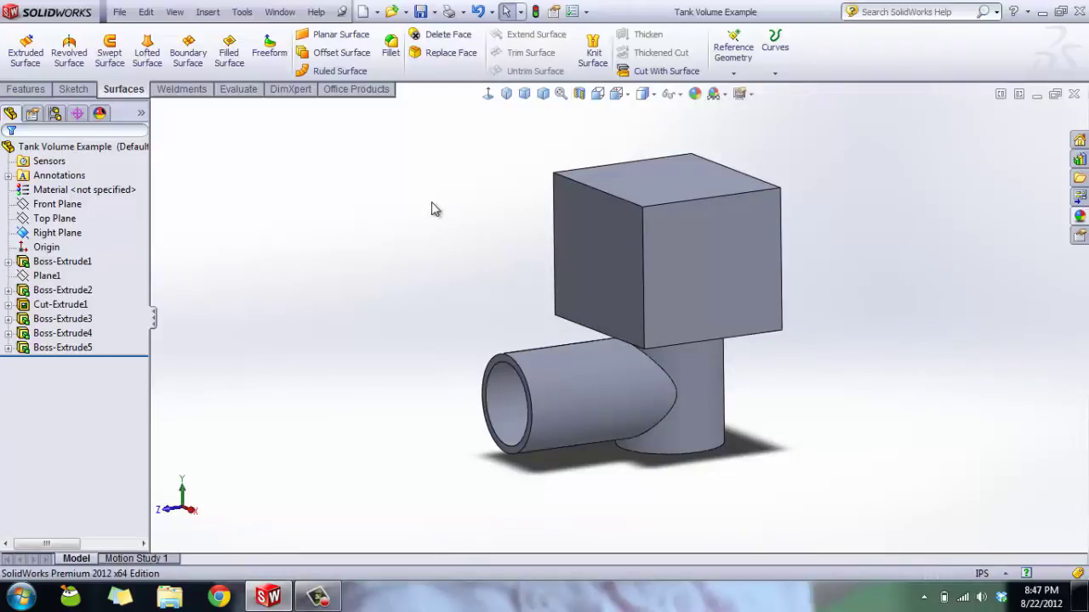
# - Examine the pipe's open end and inner faces head-on, then clear the face selection
pyautogui.click(502, 397)
pyautogui.hotkey('ctrl', '8')
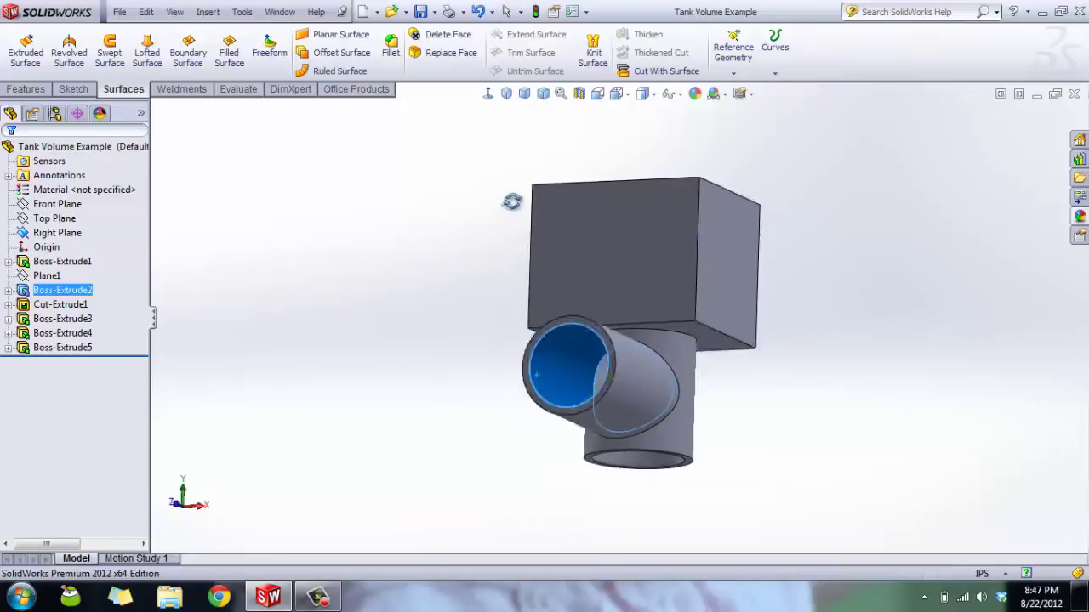
pyautogui.click(655, 389)
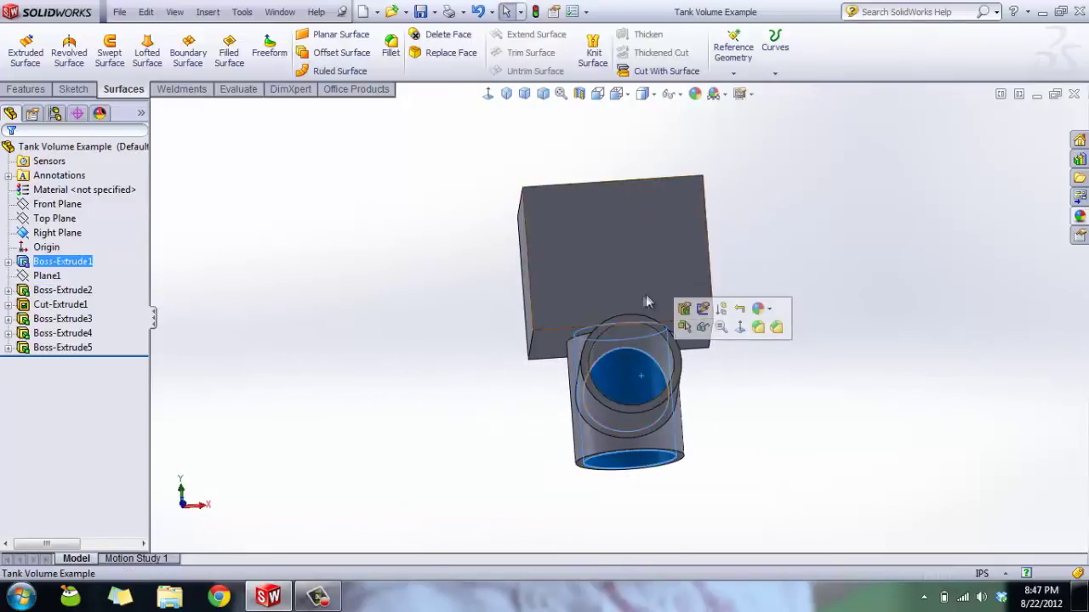
pyautogui.moveTo(707, 447); pyautogui.dragTo(683, 359, button='middle')
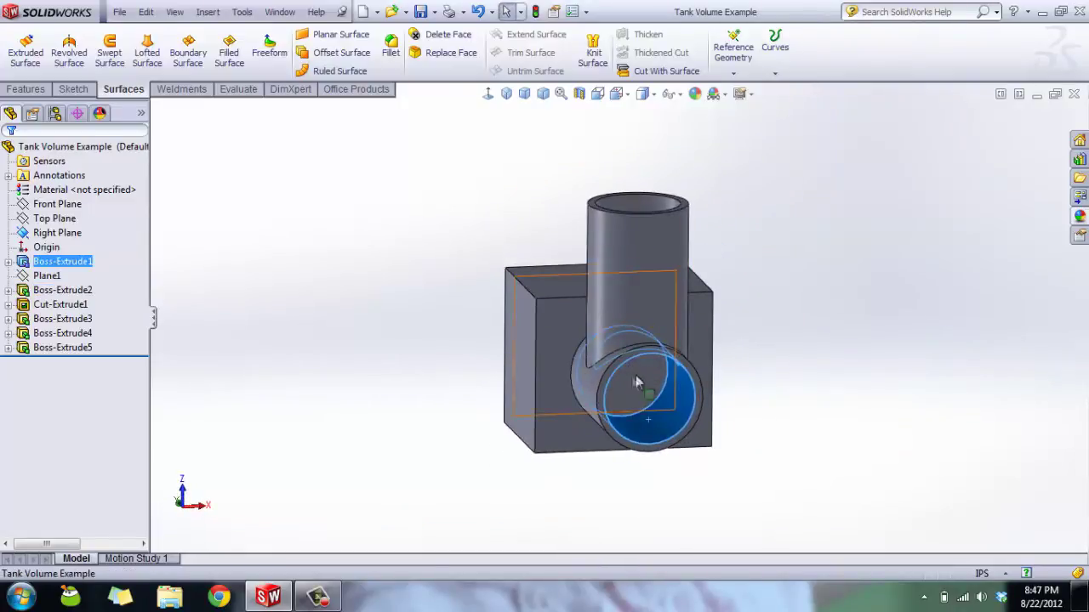
pyautogui.click(651, 382)
pyautogui.click(751, 228)
pyautogui.moveTo(748, 227); pyautogui.dragTo(553, 301, button='middle')
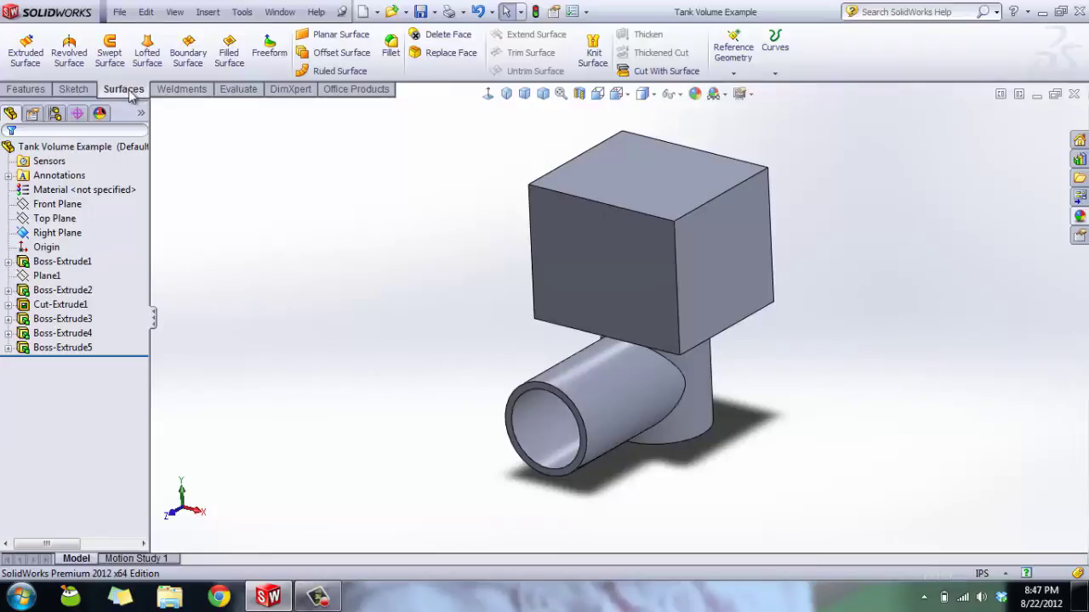
# - Start a zero-distance offset surface, trying the tank's inside floor face then removing it
pyautogui.click(339, 59)
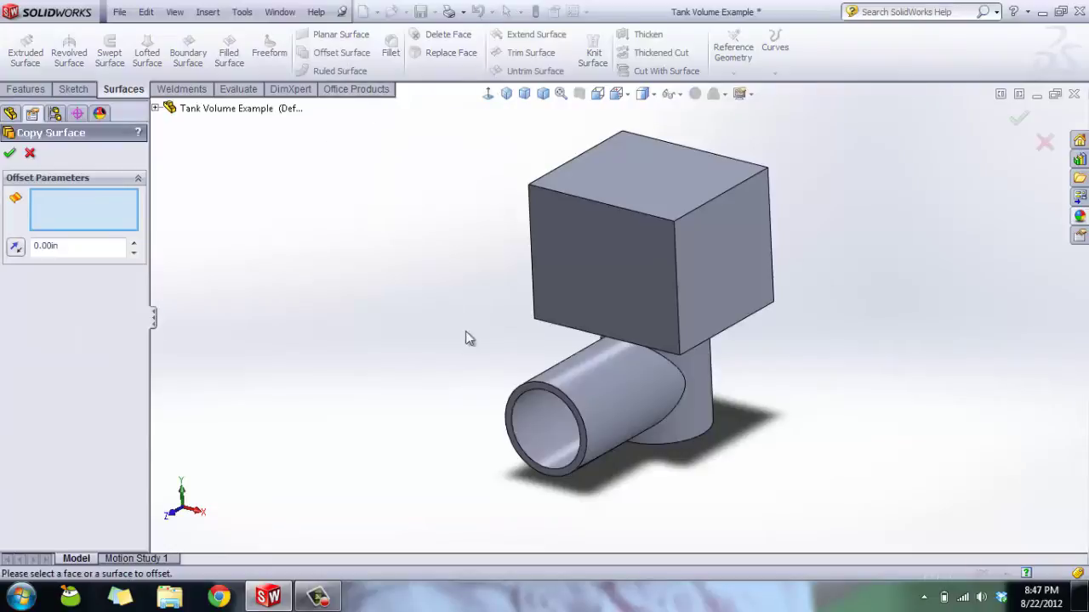
pyautogui.moveTo(561, 425); pyautogui.dragTo(671, 425, button='middle')
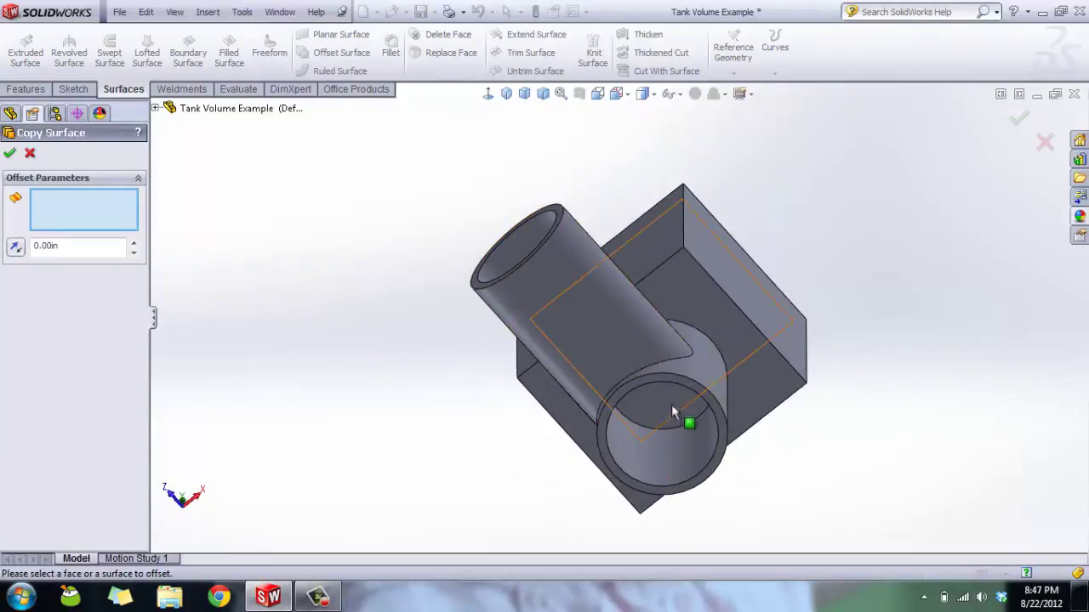
pyautogui.rightClick(687, 289)
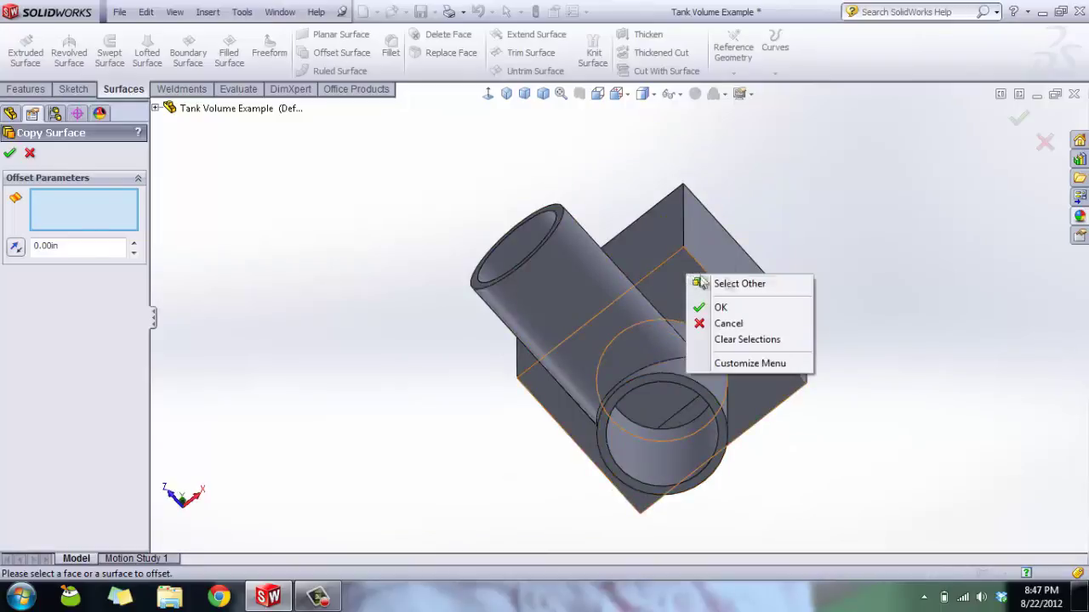
pyautogui.click(739, 285)
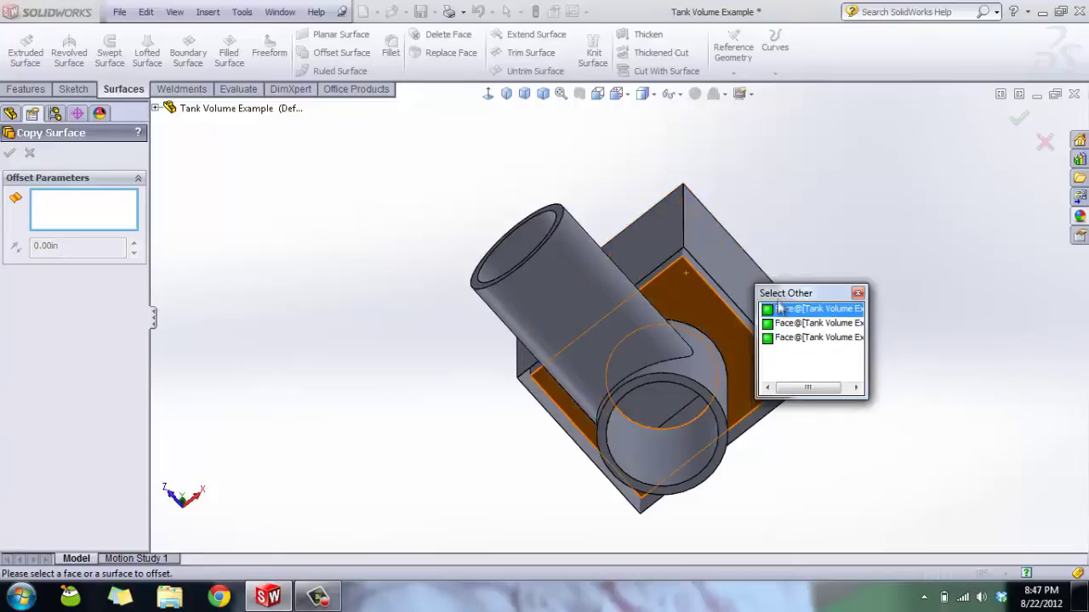
pyautogui.click(791, 309)
pyautogui.click(48, 198)
pyautogui.press('Delete')
# - Show the Selection Filter toolbar
pyautogui.moveTo(383, 174); pyautogui.dragTo(368, 397, button='middle')
pyautogui.moveTo(495, 330); pyautogui.dragTo(448, 316, button='middle')
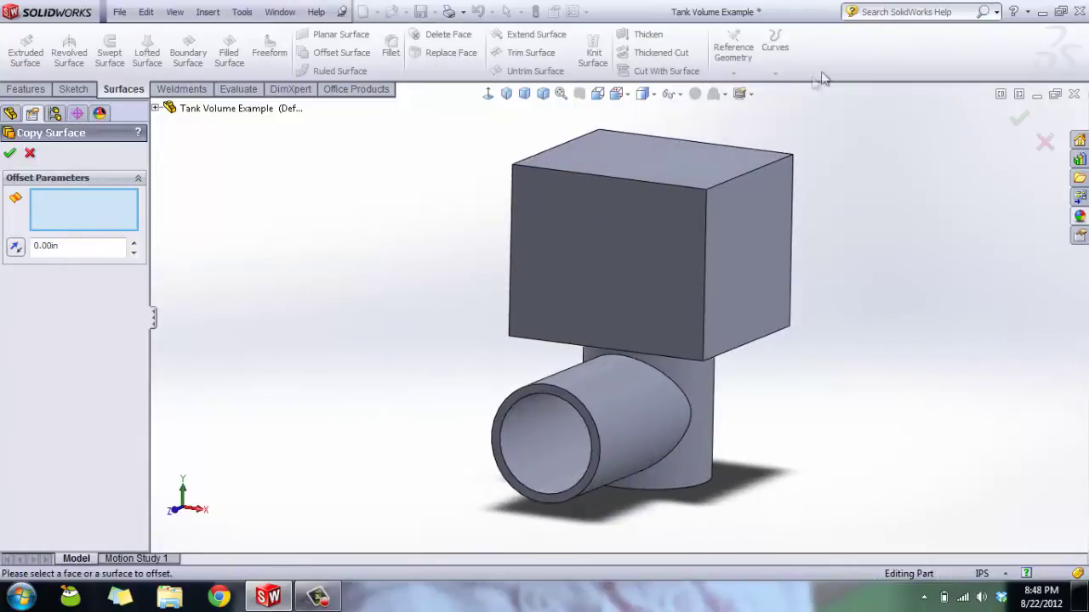
pyautogui.rightClick(849, 61)
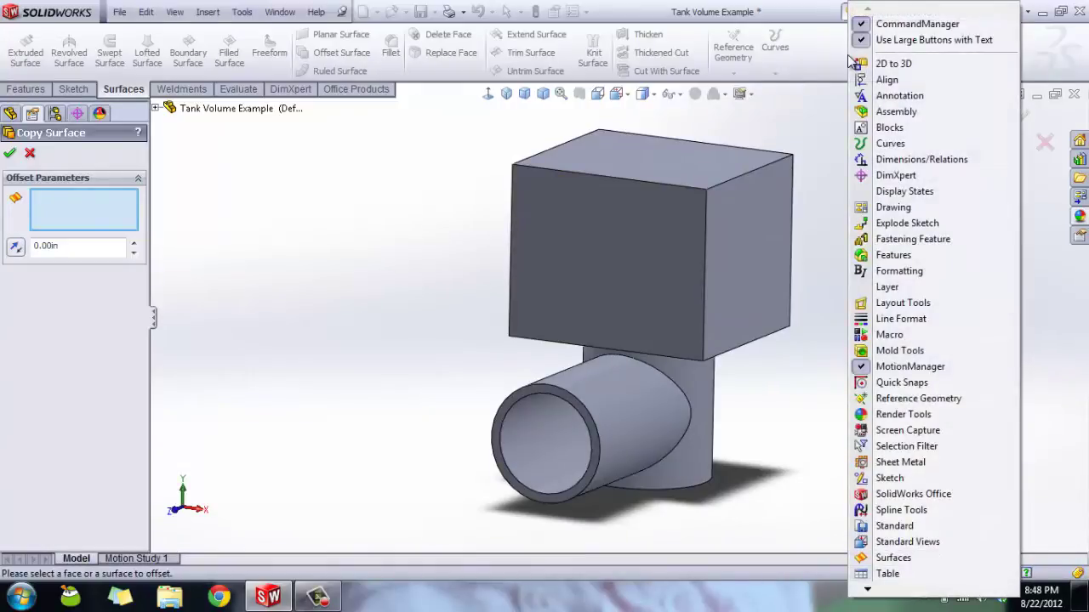
pyautogui.click(905, 447)
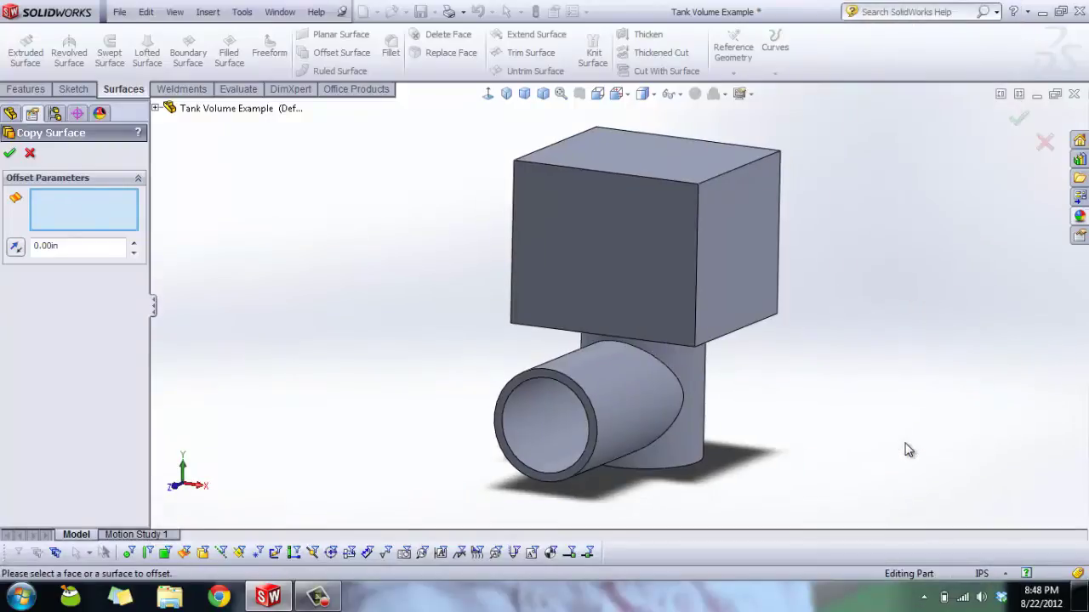
# - Filter to faces, select all faces, and deselect the box's outer side and top faces
pyautogui.click(164, 553)
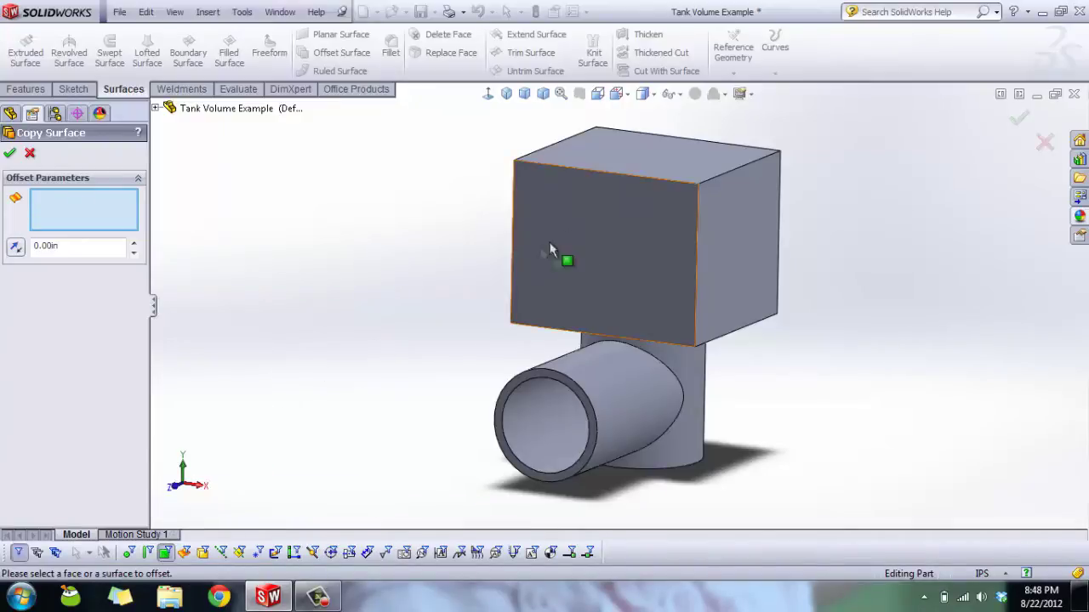
pyautogui.hotkey('ctrl', 'a')
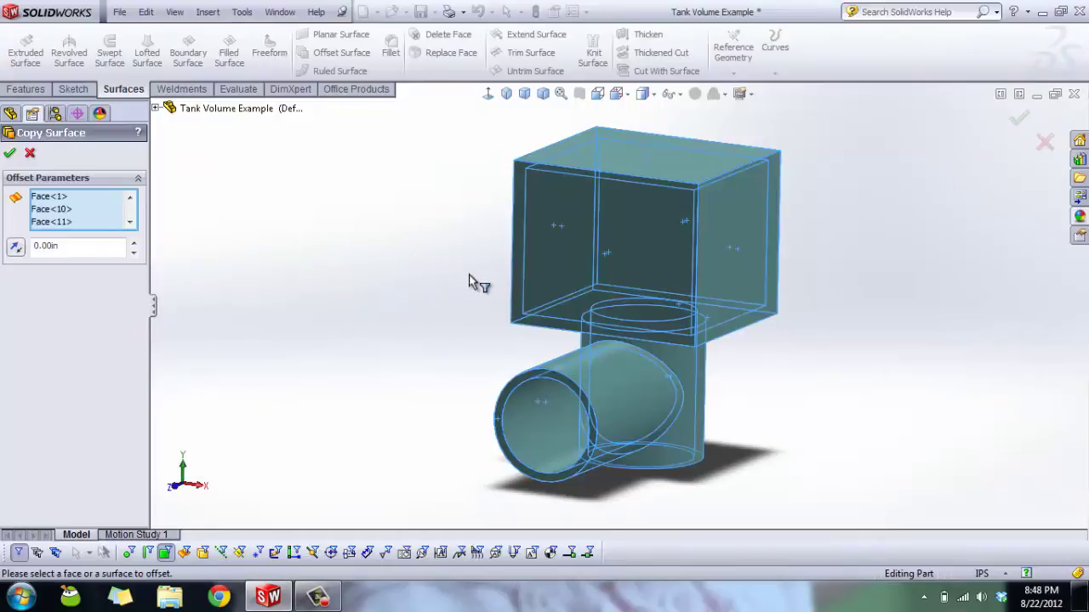
pyautogui.moveTo(457, 261); pyautogui.dragTo(459, 298, button='middle')
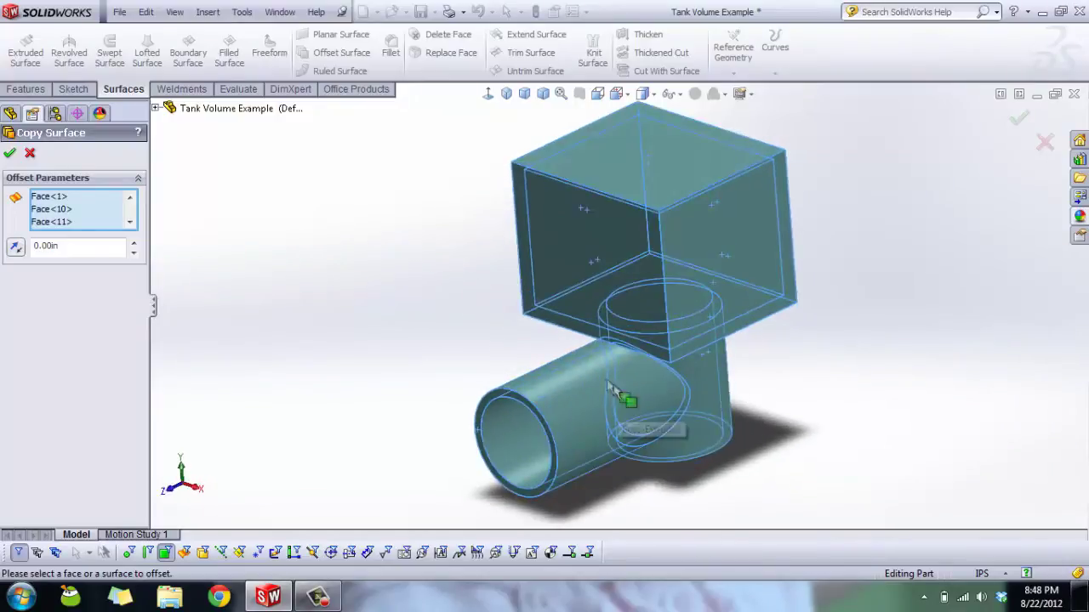
pyautogui.click(588, 405)
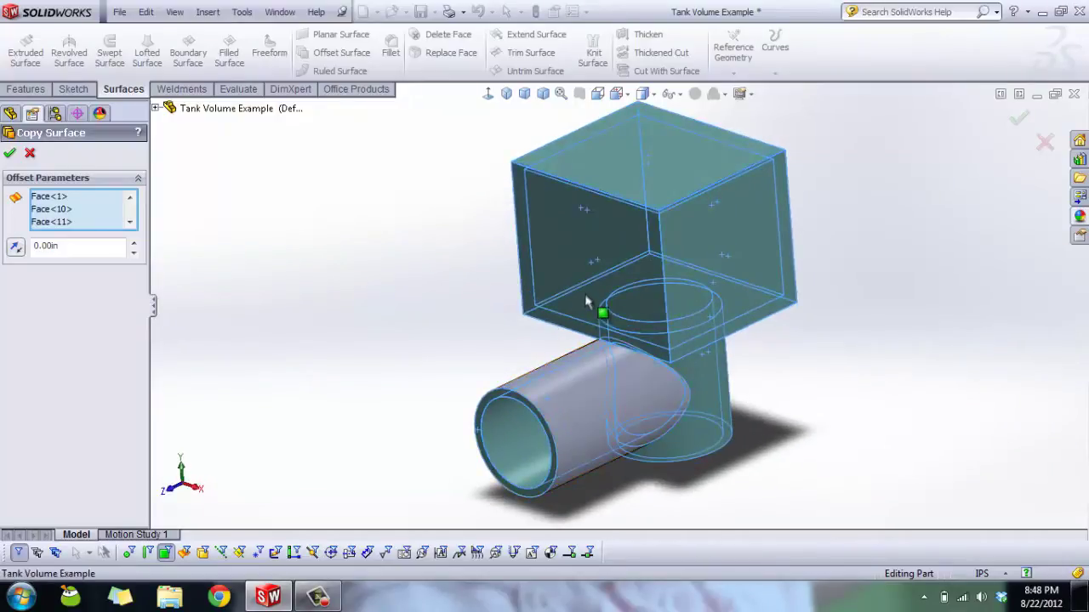
pyautogui.click(651, 294)
pyautogui.click(721, 278)
pyautogui.click(721, 376)
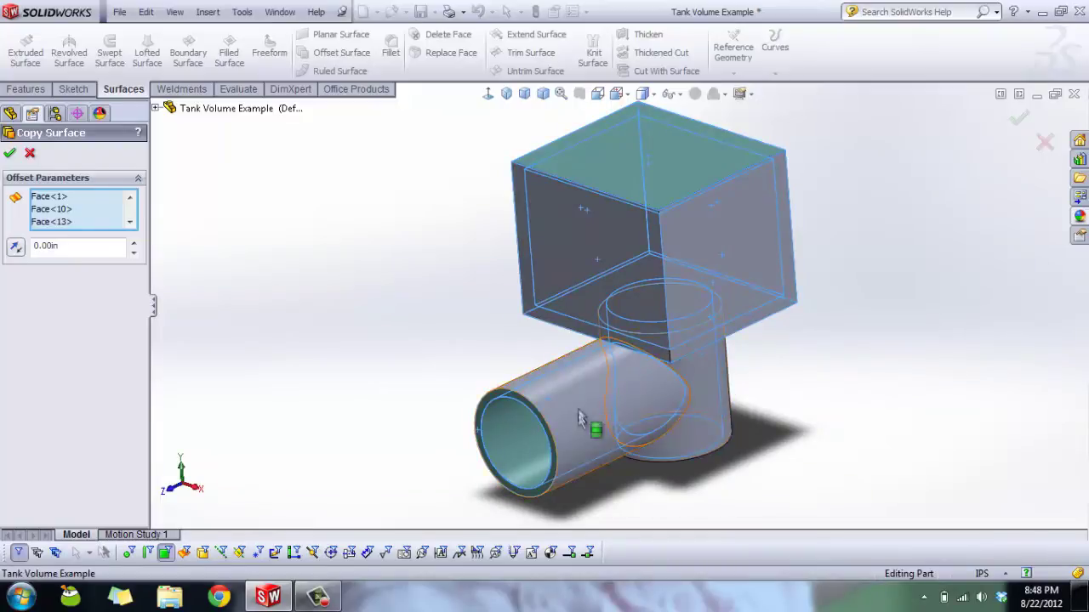
pyautogui.click(631, 170)
# - Deselect the remaining outer top and pipe-rim faces, then create Surface-Offset3
pyautogui.moveTo(462, 231); pyautogui.dragTo(651, 243, button='middle')
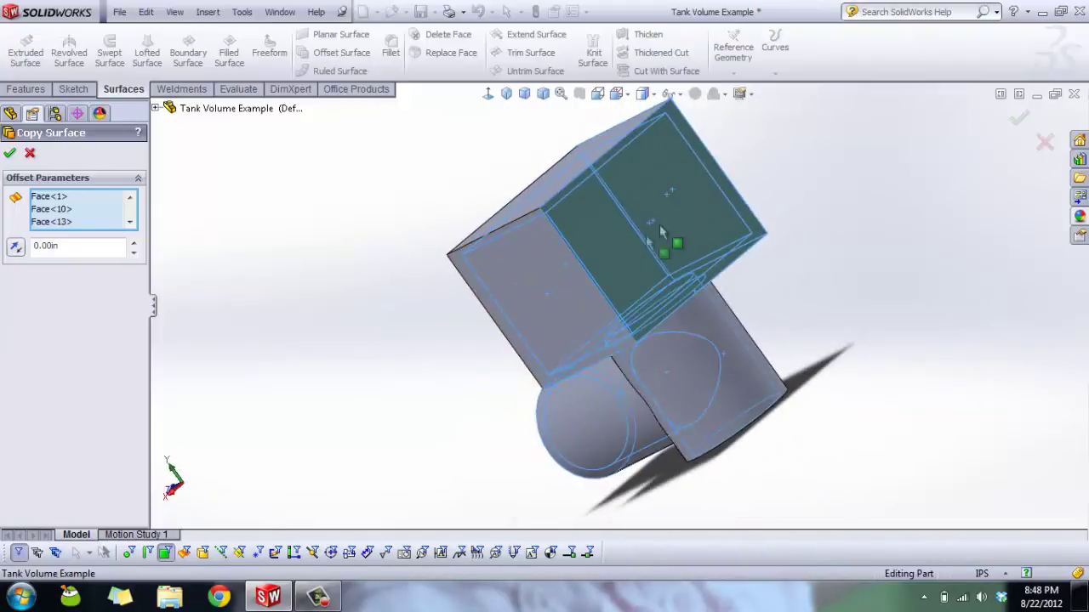
pyautogui.moveTo(712, 202); pyautogui.dragTo(641, 222, button='middle')
pyautogui.click(640, 223)
pyautogui.moveTo(627, 335); pyautogui.dragTo(765, 375, button='middle')
pyautogui.scroll(-5, 651, 270)
pyautogui.moveTo(697, 286); pyautogui.dragTo(885, 292, button='middle')
pyautogui.scroll(-3, 889, 289)
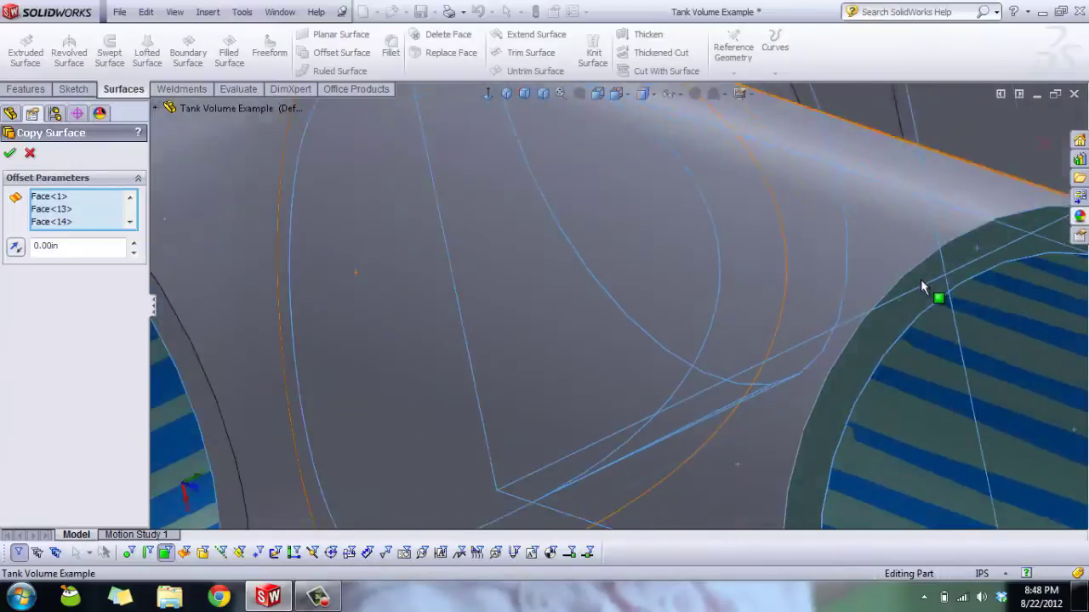
pyautogui.click(792, 287)
pyautogui.scroll(10, 792, 280)
pyautogui.moveTo(612, 267); pyautogui.dragTo(498, 370, button='middle')
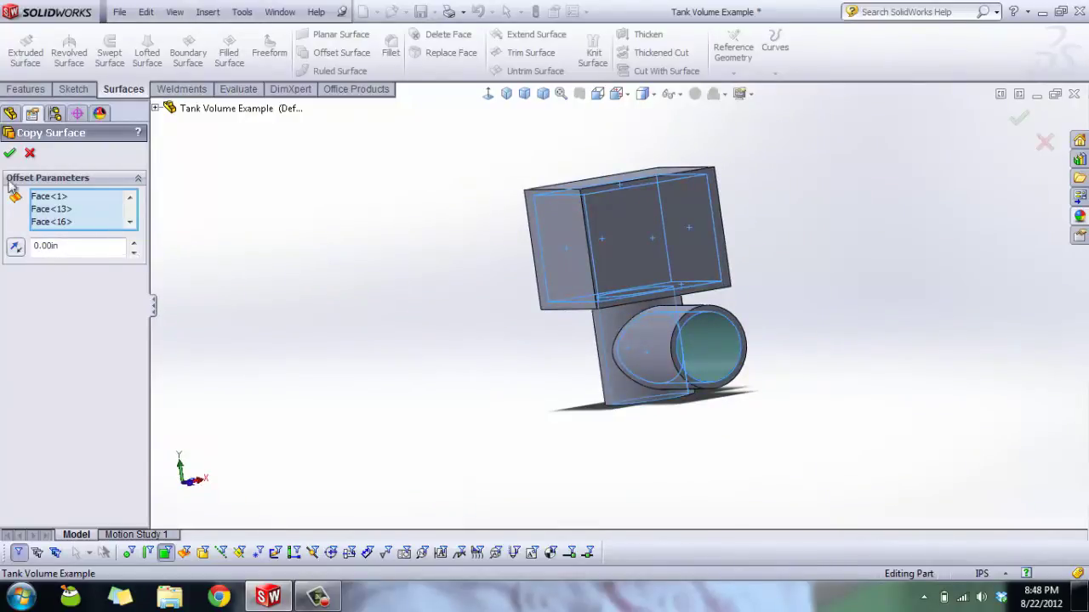
pyautogui.click(10, 154)
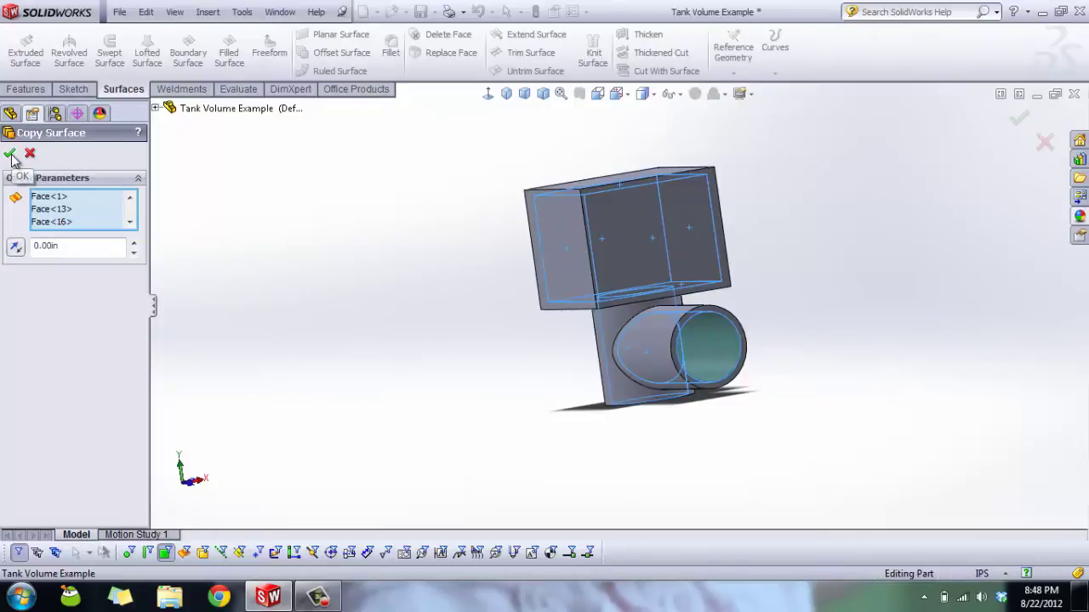
# - Hide the solid body Boss-Extrude5 so only the offset surface shows
pyautogui.moveTo(398, 196); pyautogui.dragTo(359, 264, button='middle')
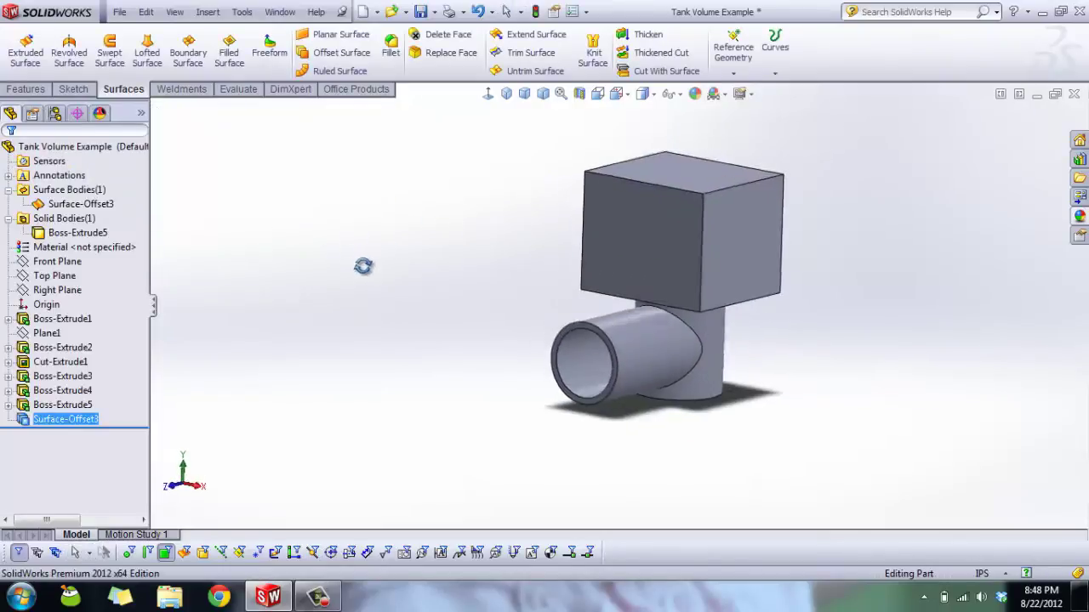
pyautogui.moveTo(451, 243); pyautogui.dragTo(482, 272, button='middle')
pyautogui.rightClick(38, 238)
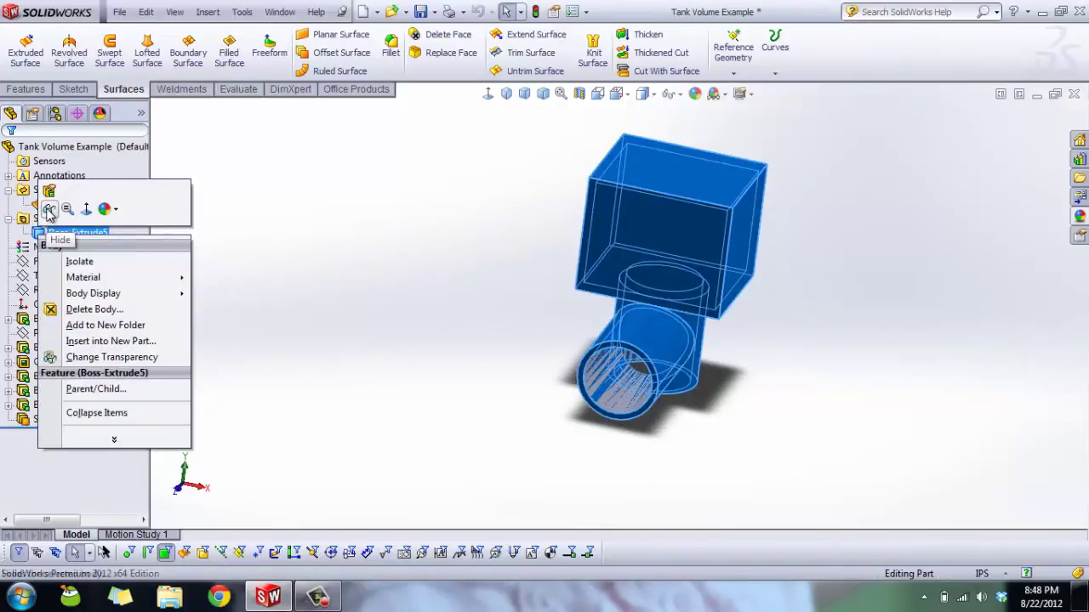
pyautogui.click(49, 210)
pyautogui.moveTo(396, 231); pyautogui.dragTo(517, 174, button='middle')
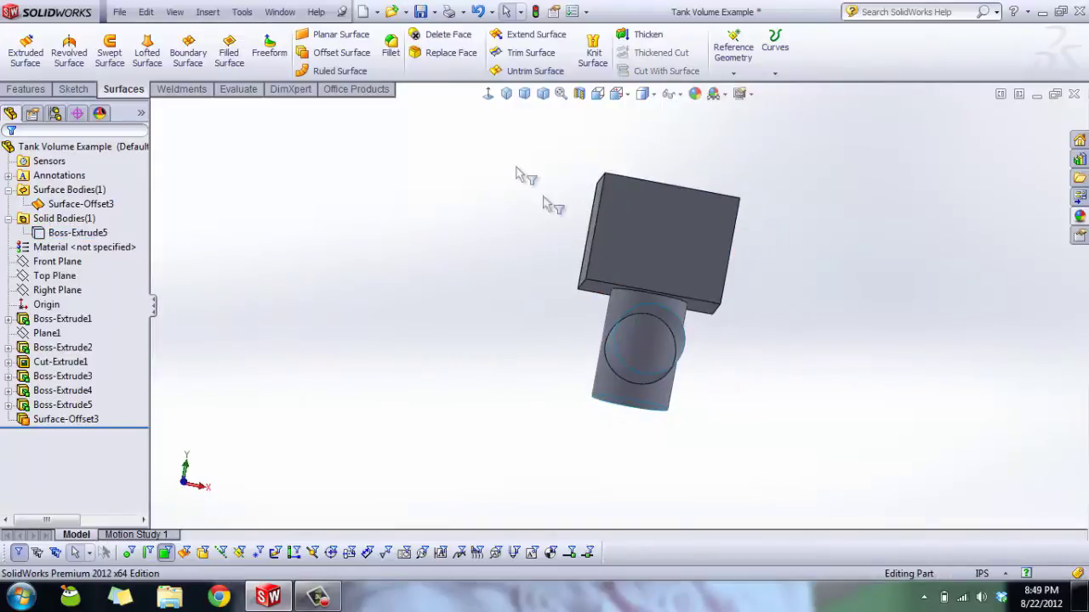
# - Orbit and zoom to inspect the open pipe ends from below and the side
pyautogui.scroll(-6, 661, 347)
pyautogui.moveTo(619, 372); pyautogui.dragTo(613, 309, button='middle')
pyautogui.scroll(6, 587, 289)
pyautogui.moveTo(564, 273); pyautogui.dragTo(520, 286, button='middle')
pyautogui.scroll(-8, 586, 273)
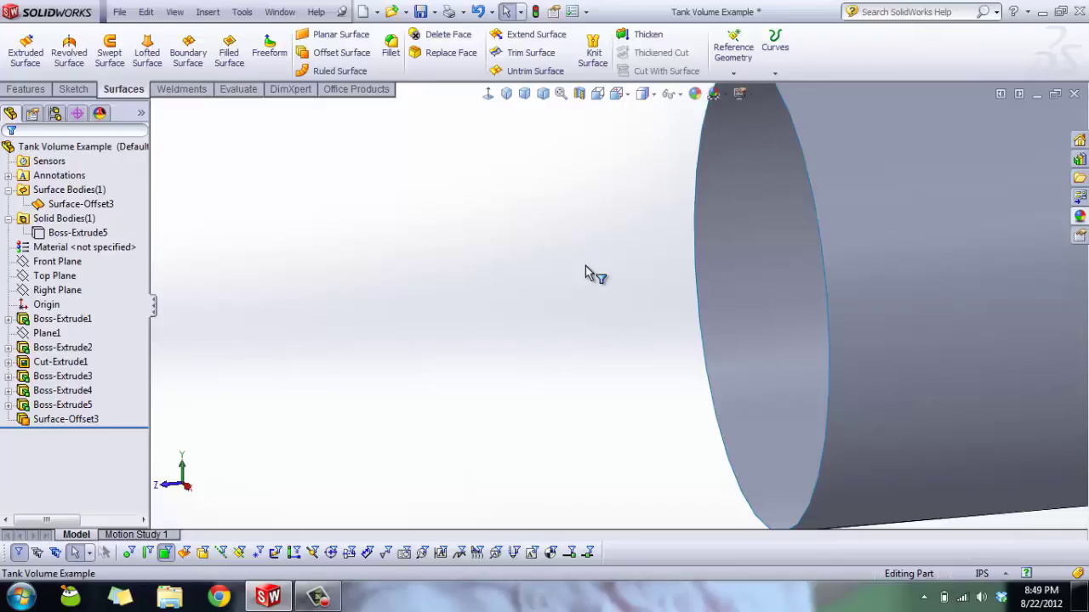
pyautogui.moveTo(687, 260); pyautogui.dragTo(773, 279, button='middle')
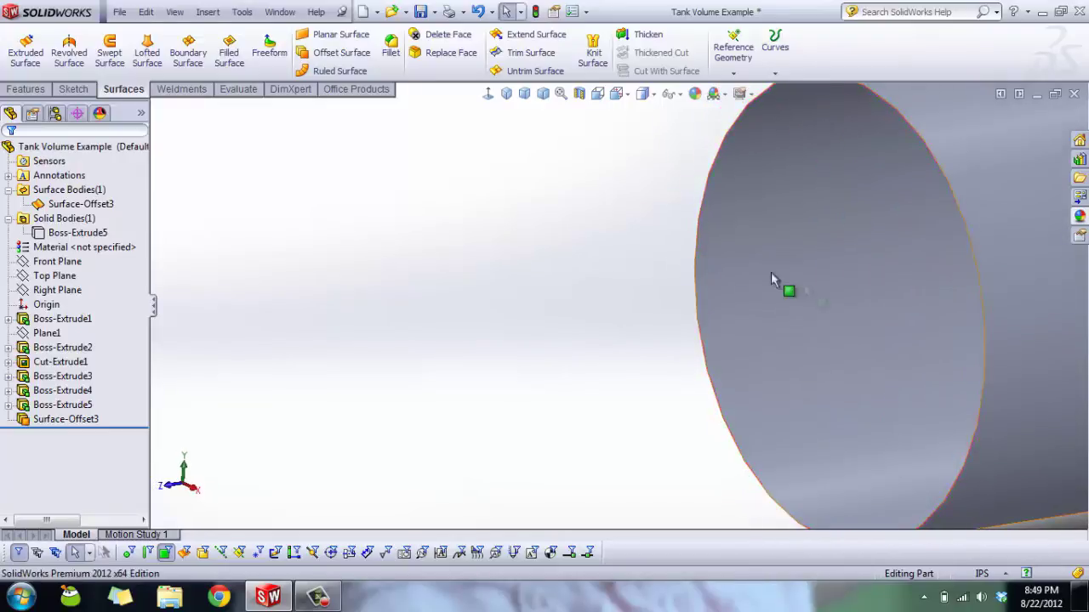
pyautogui.scroll(8, 773, 279)
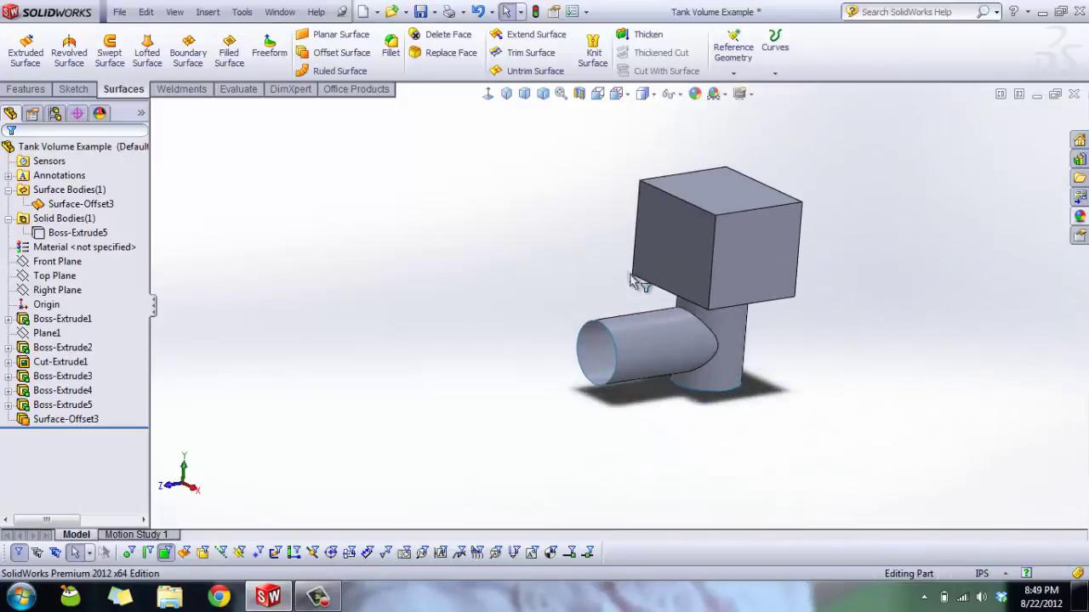
pyautogui.moveTo(647, 396); pyautogui.dragTo(670, 333, button='middle')
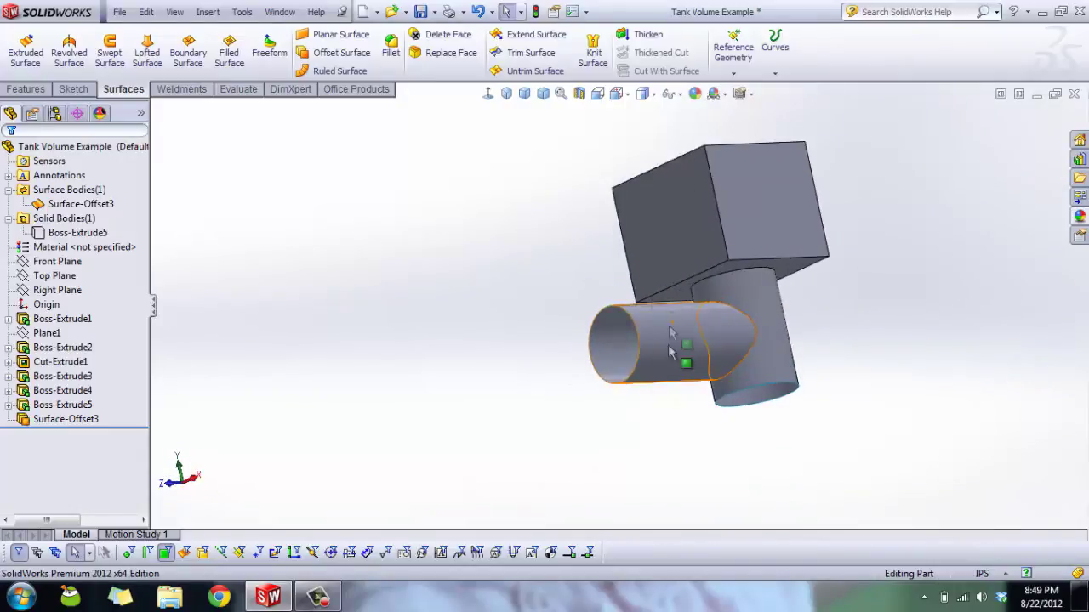
# - Fill the horizontal pipe's end edge with a contact patch boundary, creating Surface-Fill3
pyautogui.click(229, 57)
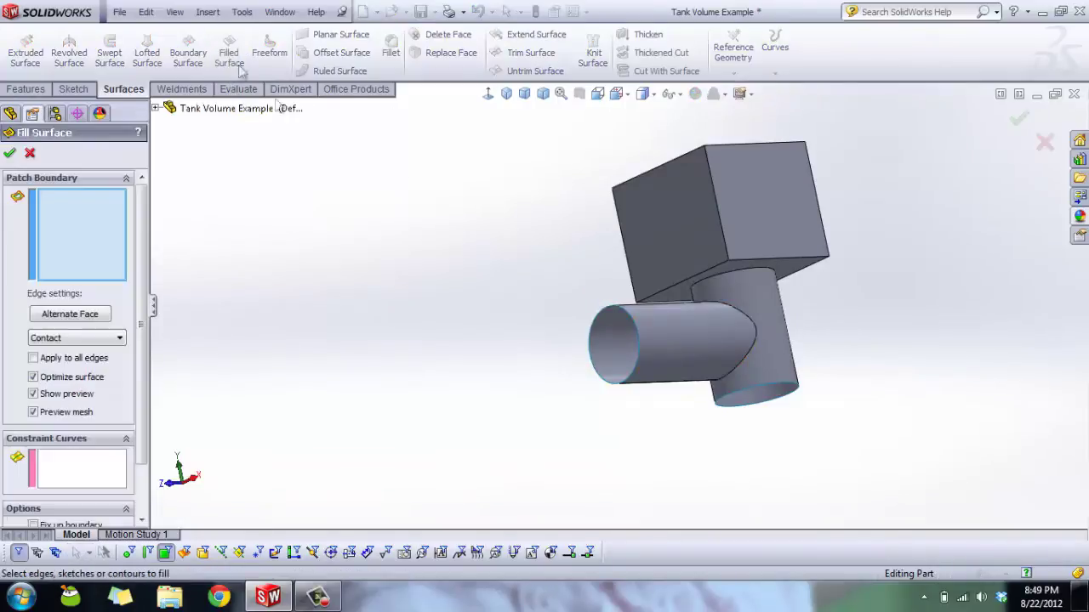
pyautogui.click(602, 319)
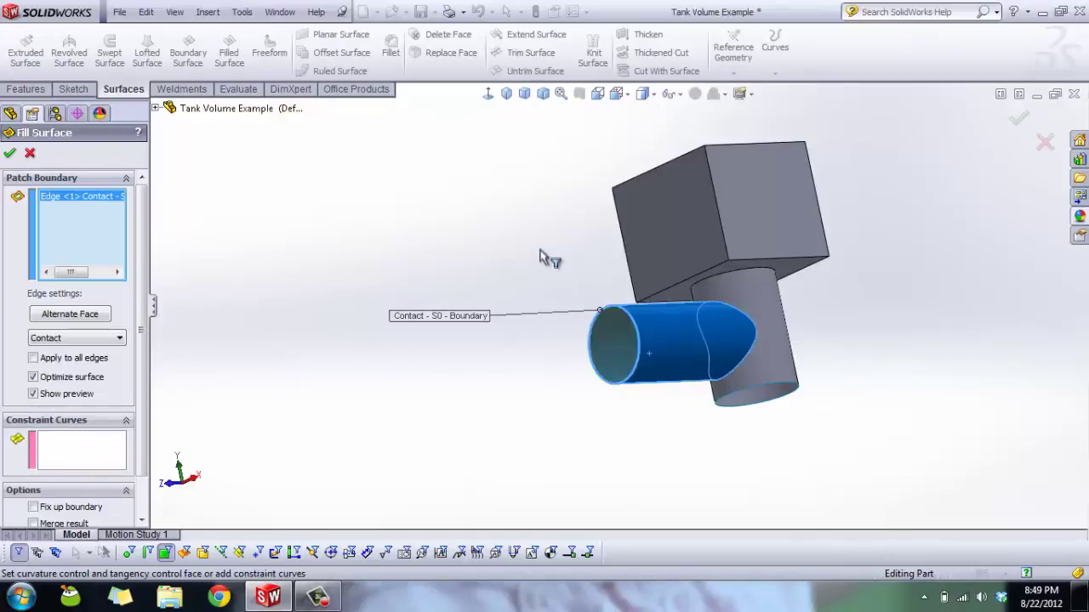
pyautogui.moveTo(539, 255); pyautogui.dragTo(515, 297, button='middle')
pyautogui.scroll(-3, 596, 375)
pyautogui.scroll(-2, 595, 374)
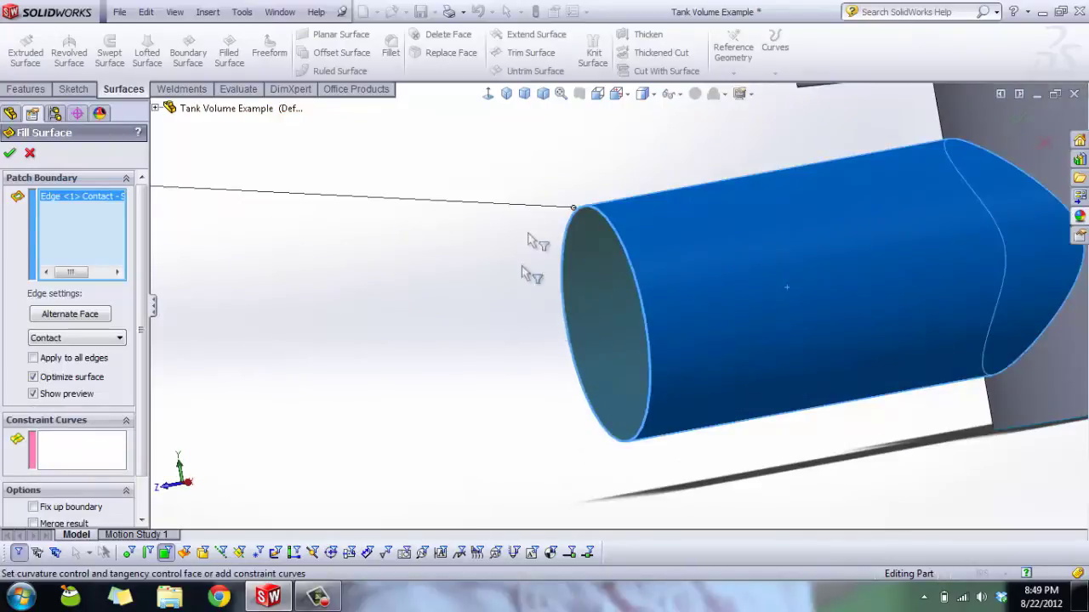
pyautogui.click(11, 154)
pyautogui.moveTo(583, 304); pyautogui.dragTo(683, 353, button='middle')
pyautogui.moveTo(671, 243); pyautogui.dragTo(535, 274, button='middle')
pyautogui.scroll(5, 545, 246)
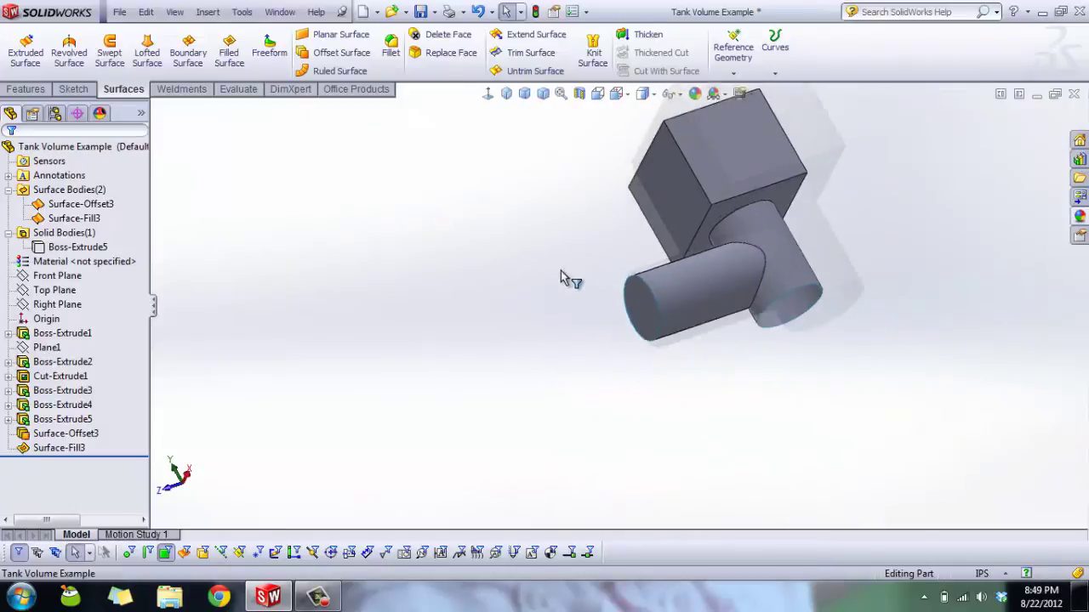
# - Fill the vertical pipe's bottom edge as the patch boundary, creating Surface-Fill4
pyautogui.click(229, 51)
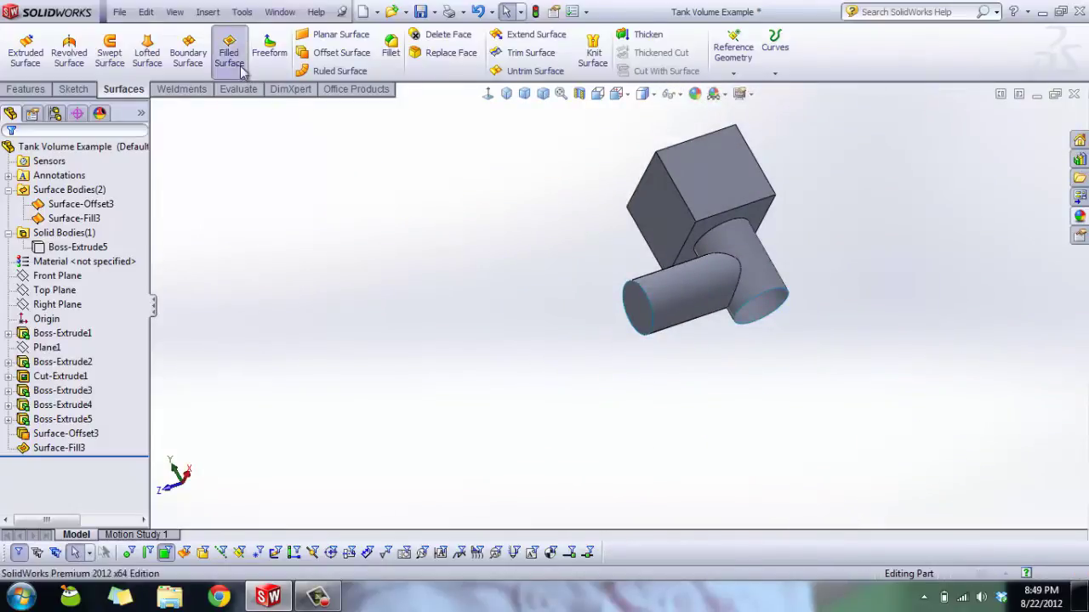
pyautogui.scroll(-5, 705, 308)
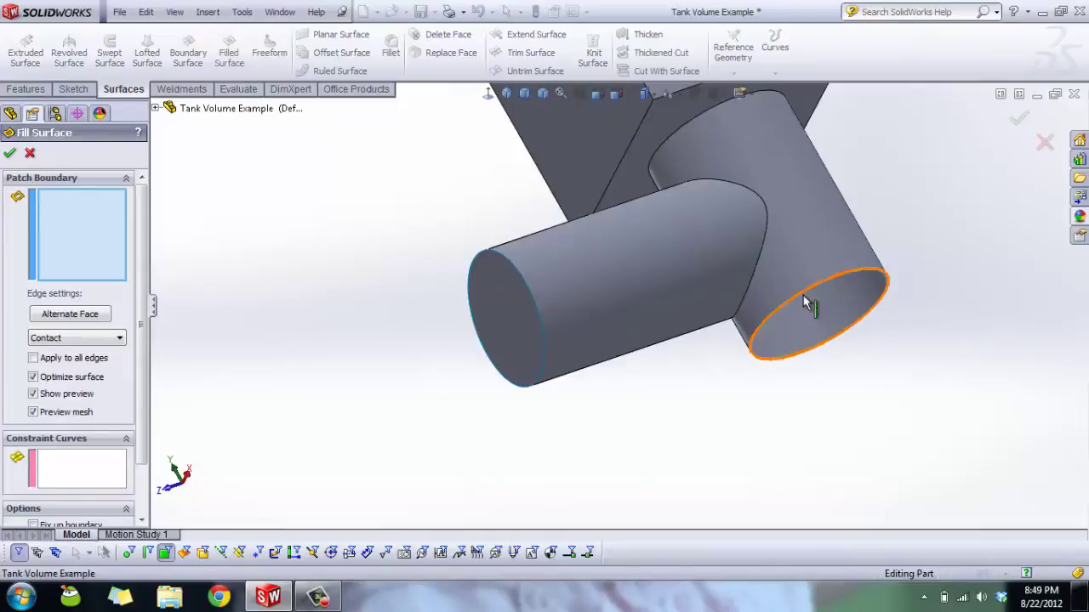
pyautogui.click(803, 295)
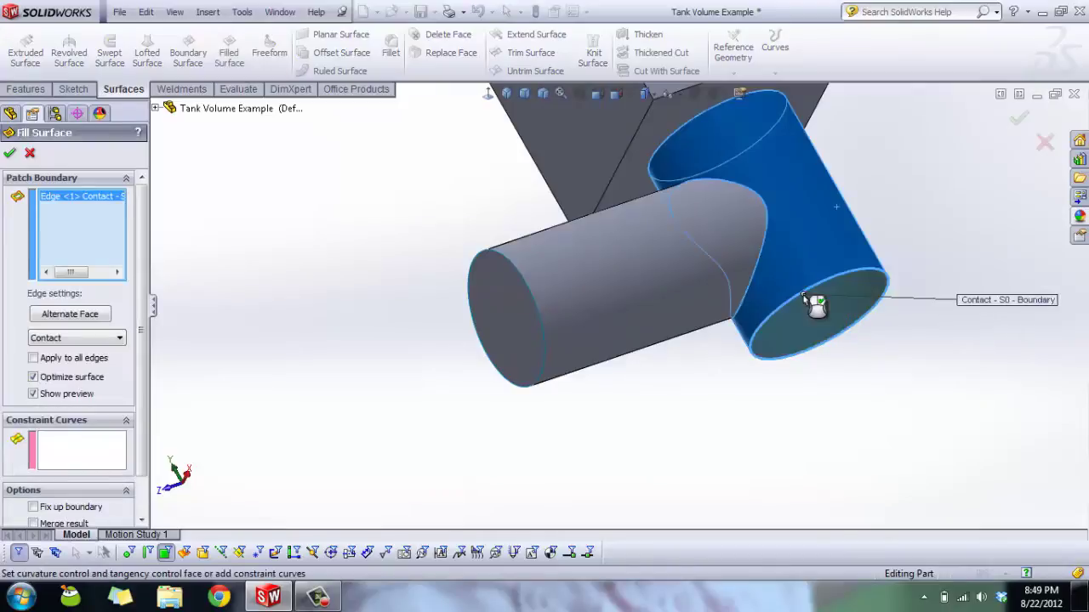
pyautogui.click(10, 154)
pyautogui.scroll(-3, 782, 340)
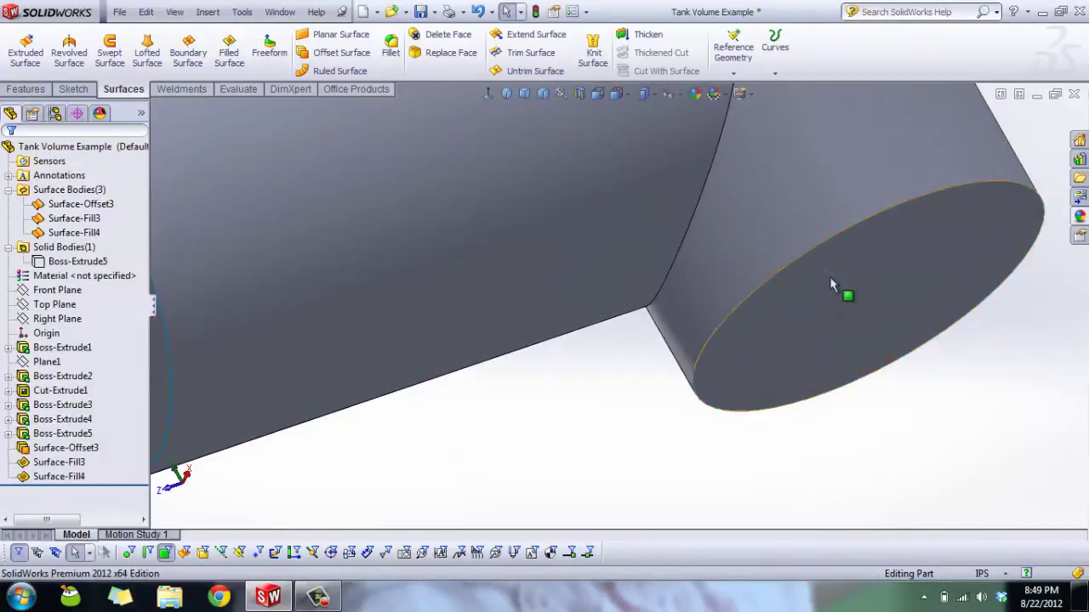
pyautogui.scroll(5, 437, 218)
pyautogui.moveTo(519, 178); pyautogui.dragTo(491, 222, button='middle')
# - Check the capped surfaces in a section view, then turn it off and zoom to fit
pyautogui.scroll(2, 490, 222)
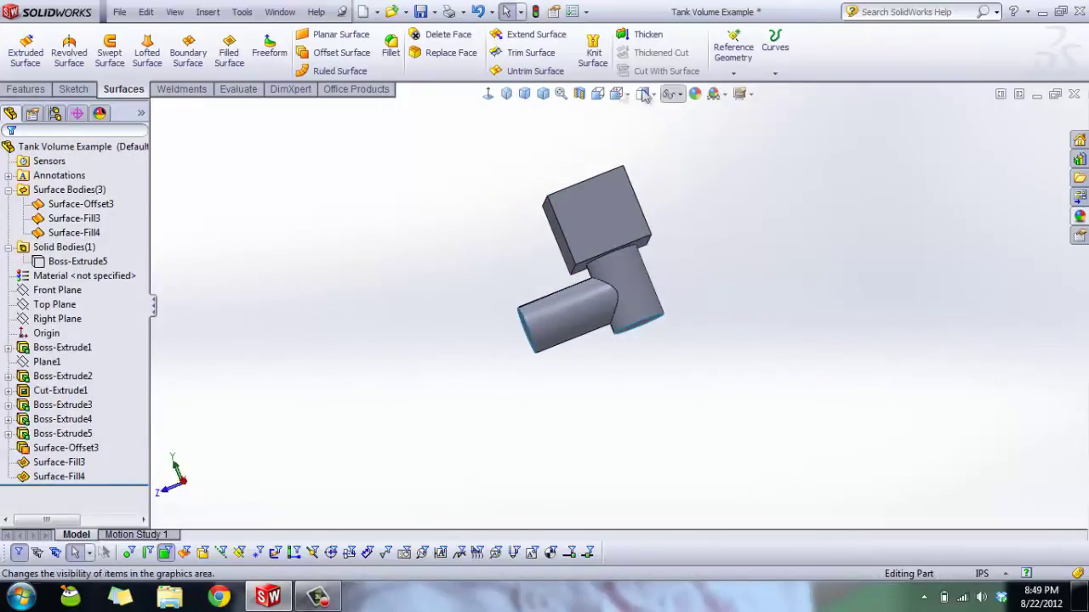
pyautogui.click(579, 96)
pyautogui.moveTo(522, 182); pyautogui.dragTo(920, 149, button='middle')
pyautogui.click(1018, 118)
pyautogui.moveTo(737, 230); pyautogui.dragTo(656, 329, button='middle')
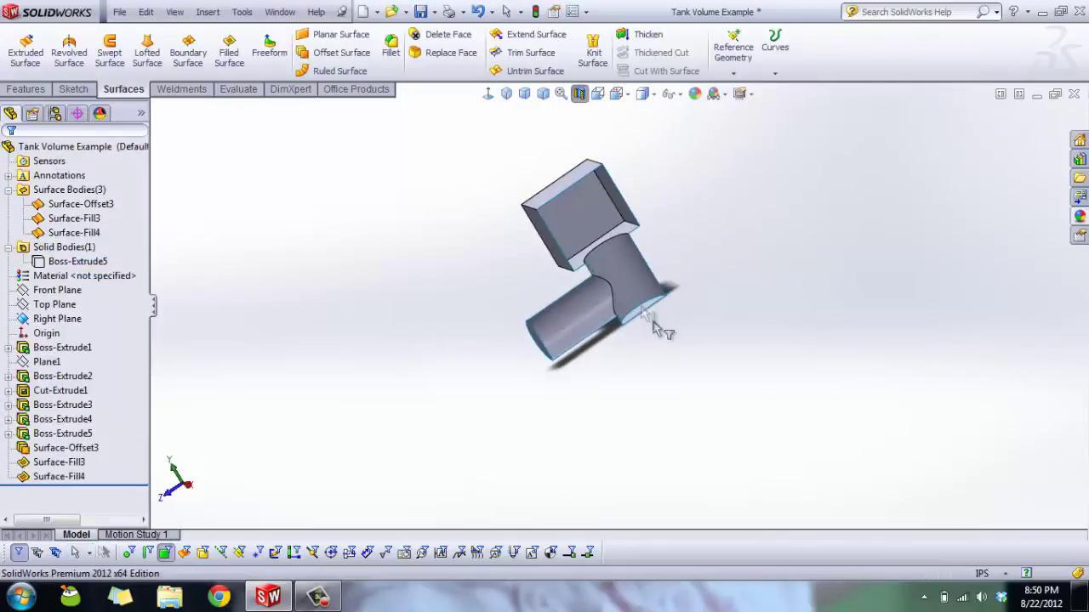
pyautogui.scroll(-5, 598, 275)
pyautogui.scroll(3, 647, 291)
pyautogui.moveTo(646, 292); pyautogui.dragTo(559, 213, button='middle')
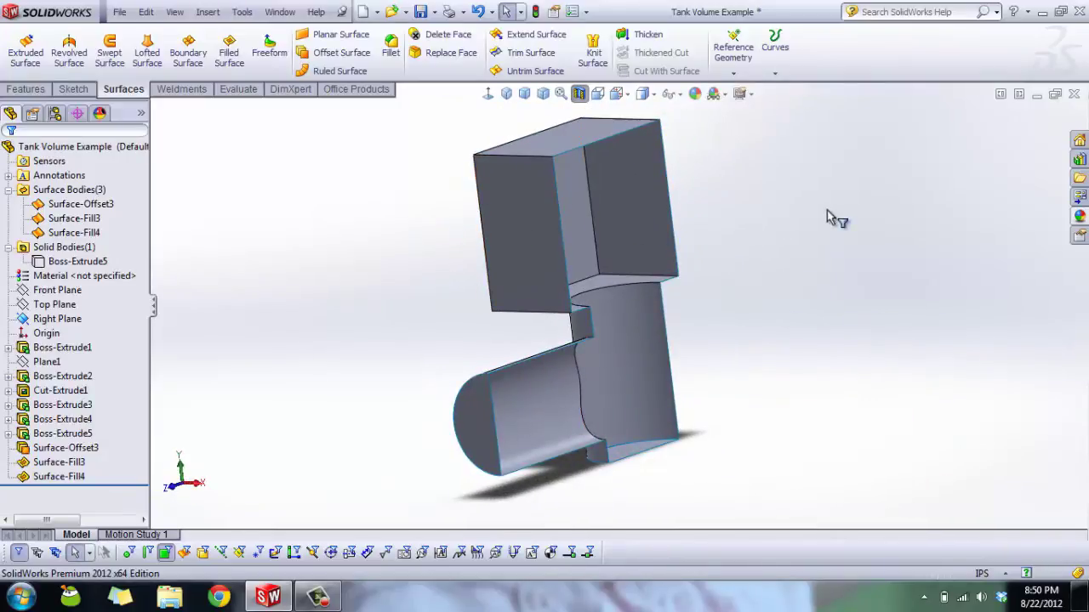
pyautogui.click(579, 93)
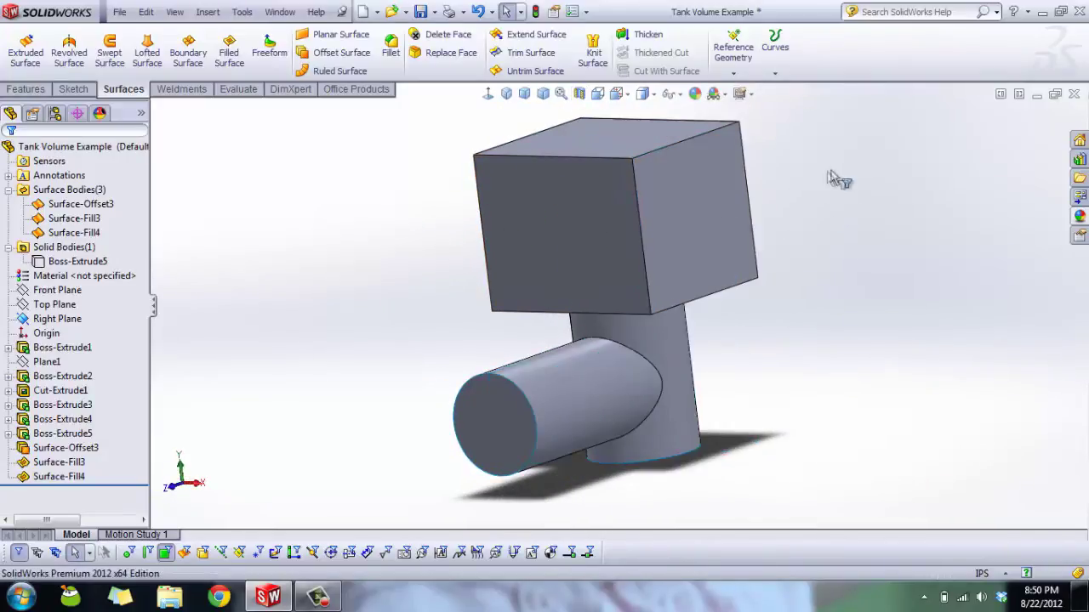
pyautogui.moveTo(486, 207); pyautogui.dragTo(468, 227, button='middle')
pyautogui.press('f')
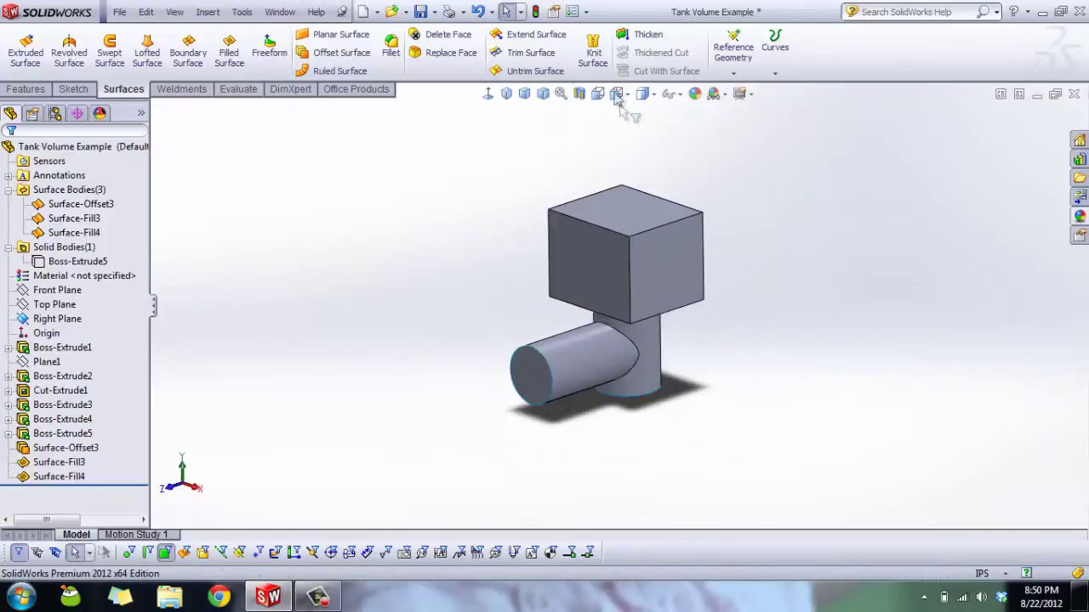
# - Start a knit surface with both pipes' side faces and end caps
pyautogui.click(596, 62)
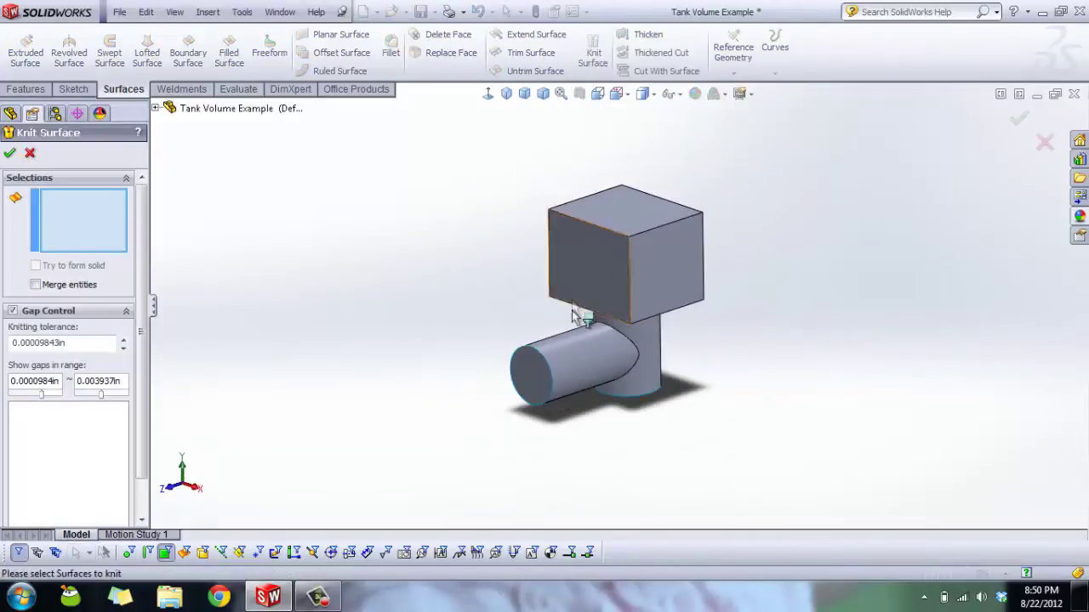
pyautogui.click(538, 375)
pyautogui.click(581, 360)
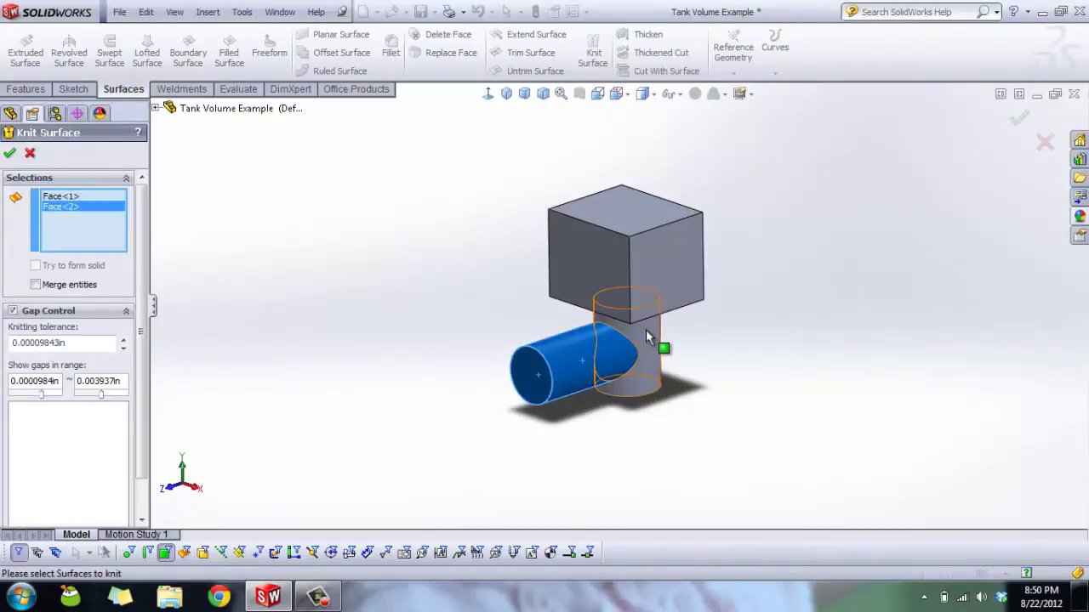
pyautogui.moveTo(527, 350); pyautogui.dragTo(702, 367, button='middle')
pyautogui.scroll(-3, 560, 354)
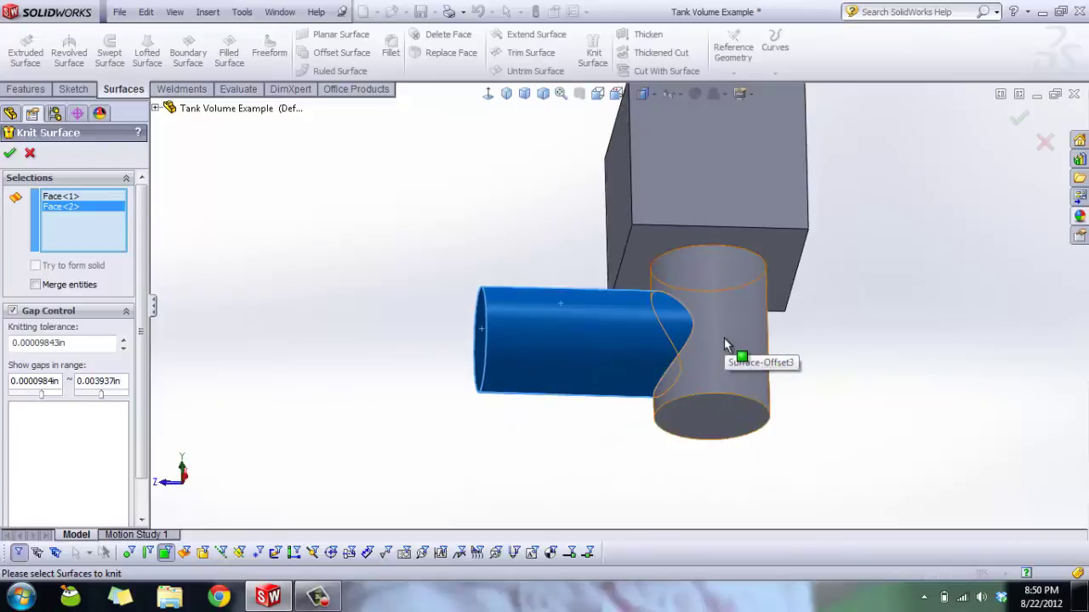
pyautogui.click(714, 361)
pyautogui.click(696, 417)
# - Add the box's offset faces to the knit and orbit to verify none are missed
pyautogui.hotkey('ctrl', '7')
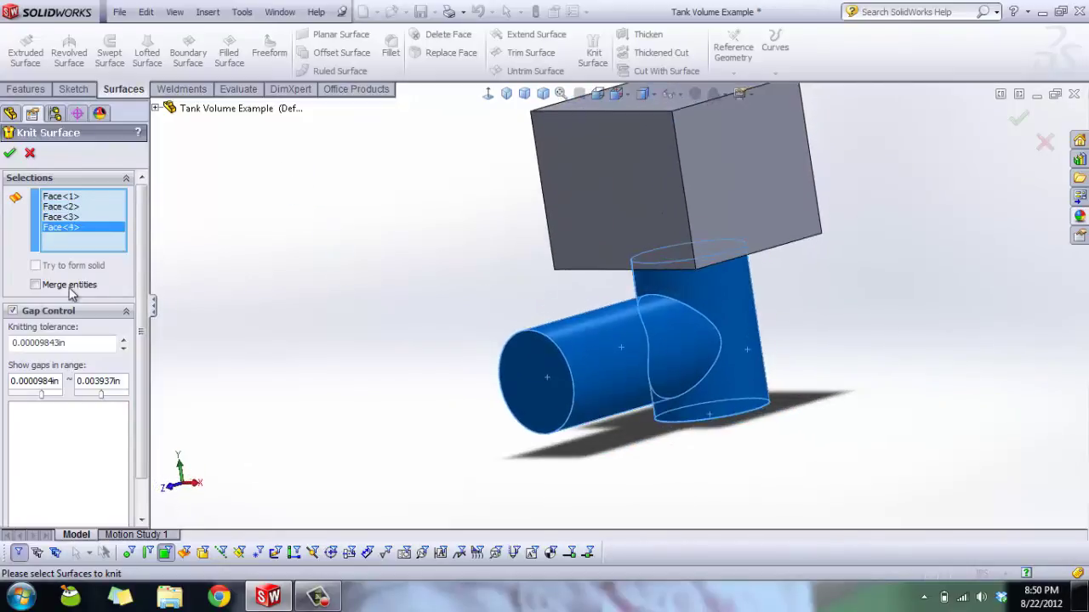
pyautogui.moveTo(548, 316); pyautogui.dragTo(528, 224, button='middle')
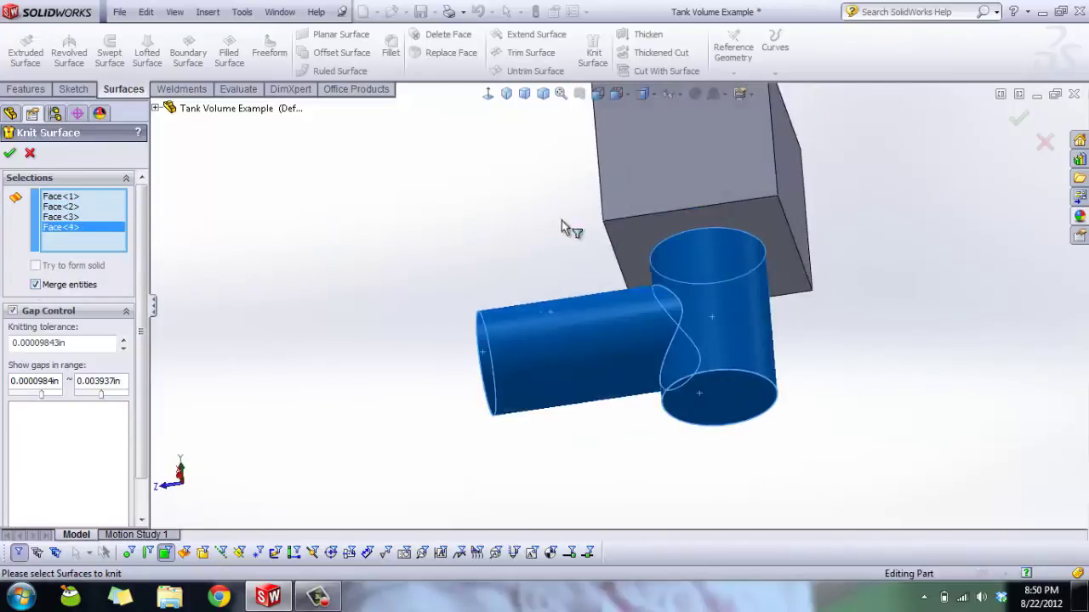
pyautogui.click(638, 243)
pyautogui.click(569, 184)
pyautogui.moveTo(567, 182); pyautogui.dragTo(607, 209, button='middle')
pyautogui.click(607, 209)
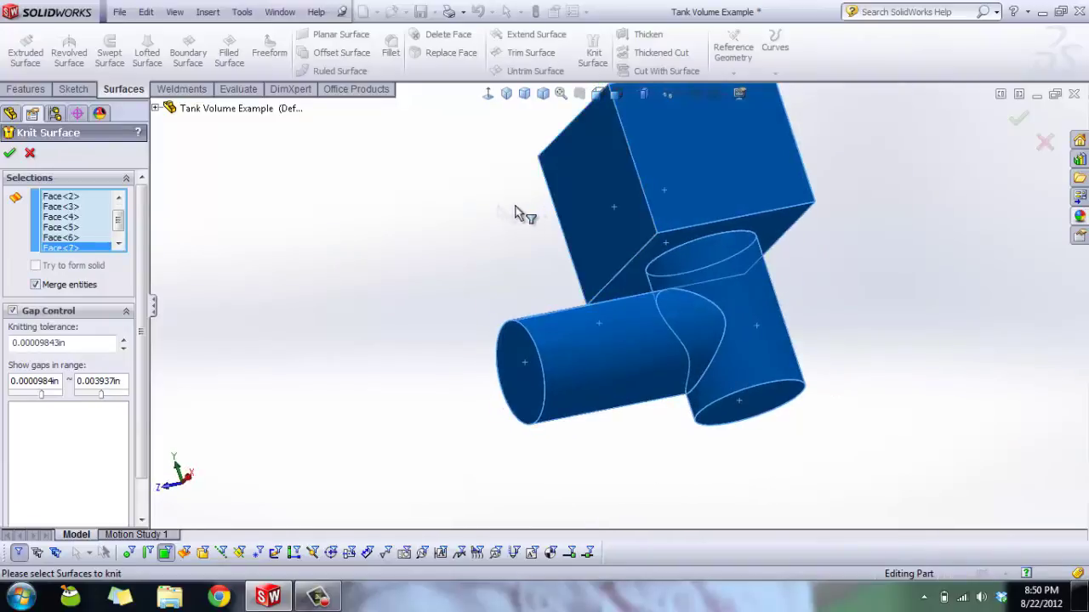
pyautogui.hotkey('ctrl', '7')
pyautogui.click(512, 210)
pyautogui.click(574, 146)
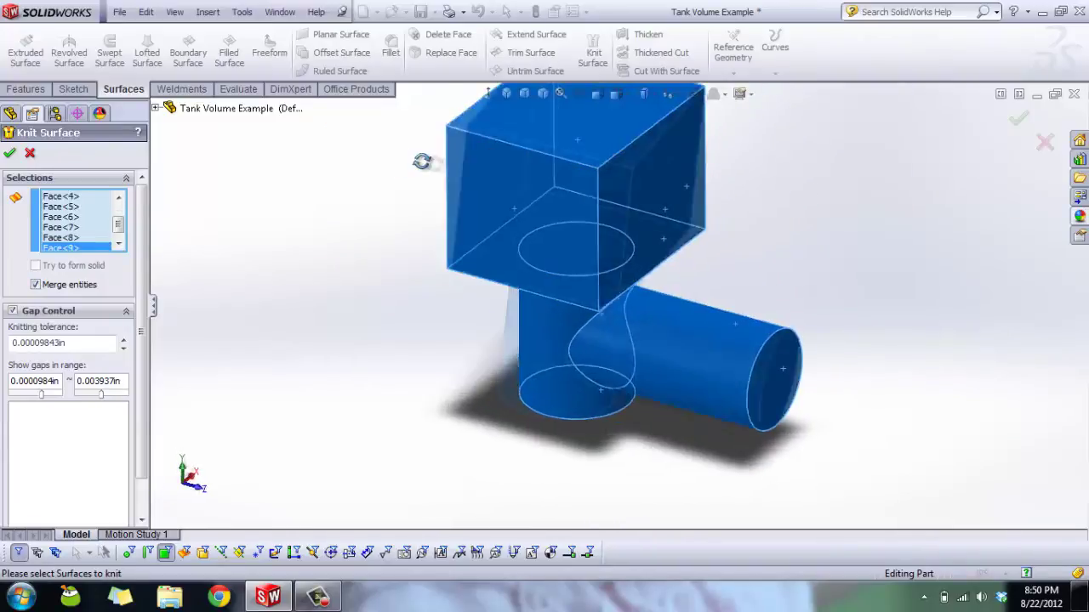
pyautogui.moveTo(423, 161); pyautogui.dragTo(569, 192, button='middle')
pyautogui.click(569, 192)
pyautogui.moveTo(484, 153); pyautogui.dragTo(587, 268, button='middle')
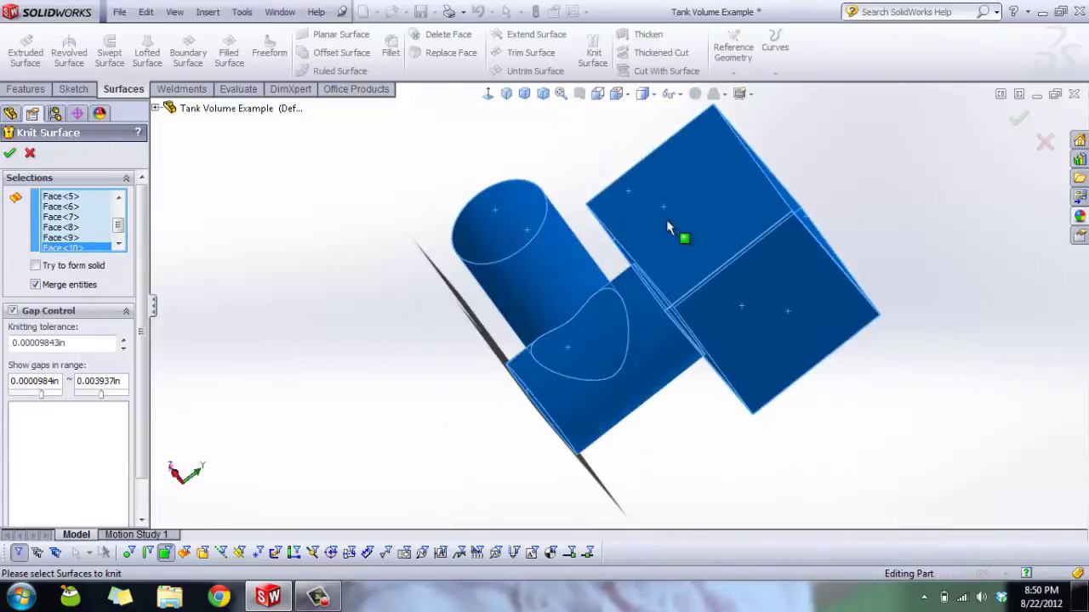
pyautogui.moveTo(360, 213); pyautogui.dragTo(553, 284, button='middle')
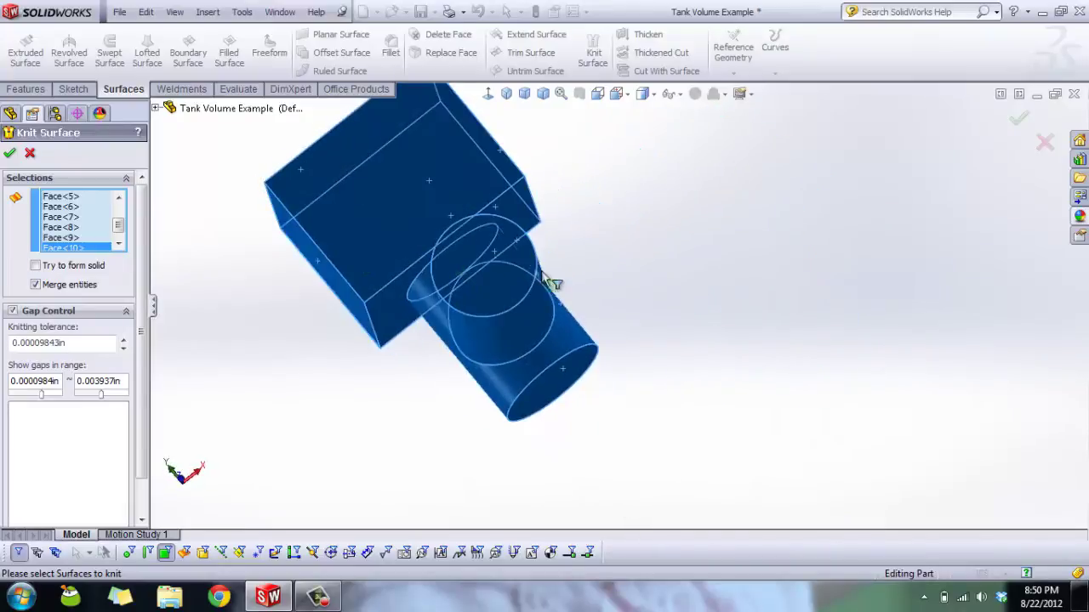
pyautogui.moveTo(278, 194); pyautogui.dragTo(310, 313, button='middle')
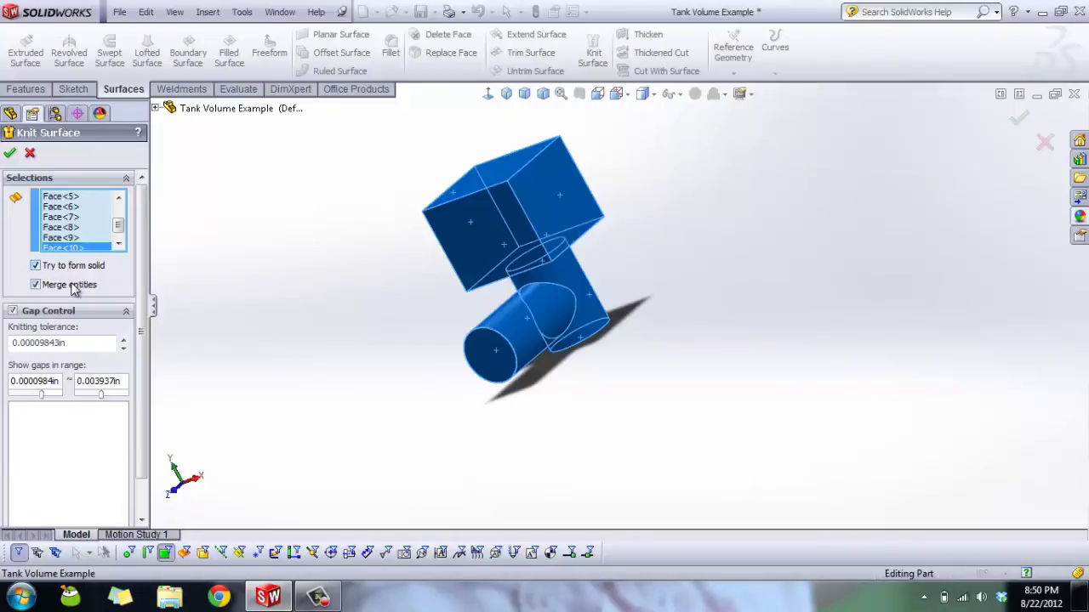
# - Finish the knit as Surface-Knit2, then open the full context menu on the pipe's end face
pyautogui.click(12, 153)
pyautogui.moveTo(389, 219); pyautogui.dragTo(489, 383, button='middle')
pyautogui.scroll(-6, 608, 231)
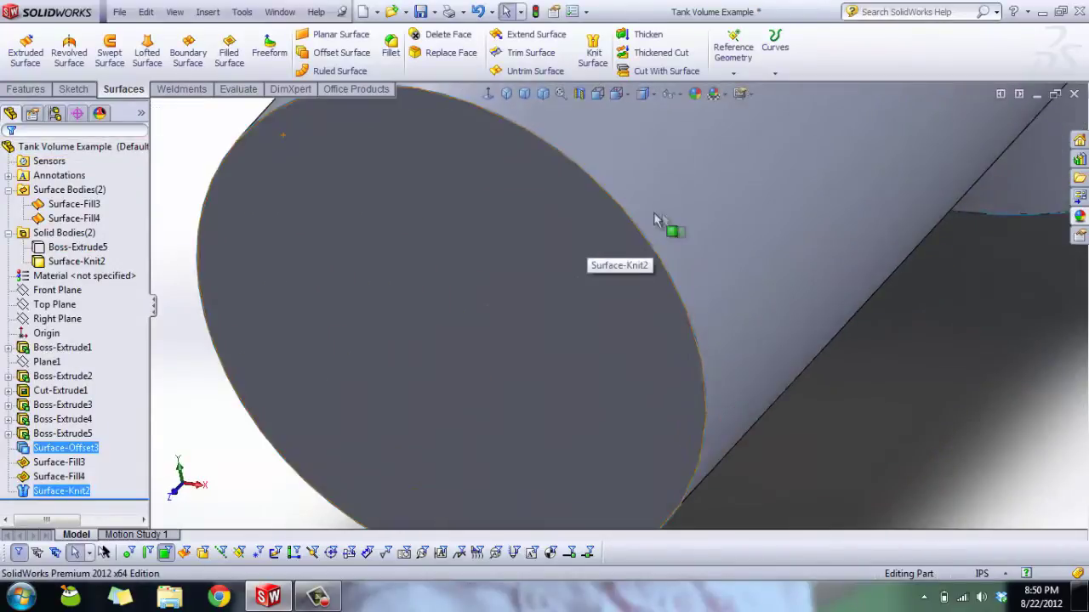
pyautogui.scroll(-5, 607, 206)
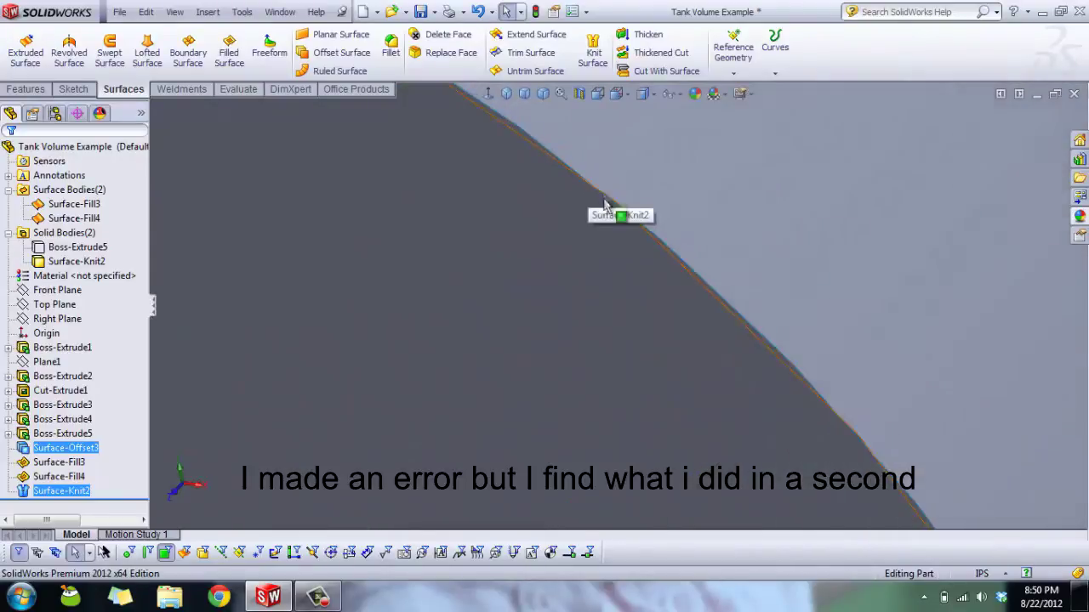
pyautogui.scroll(10, 476, 238)
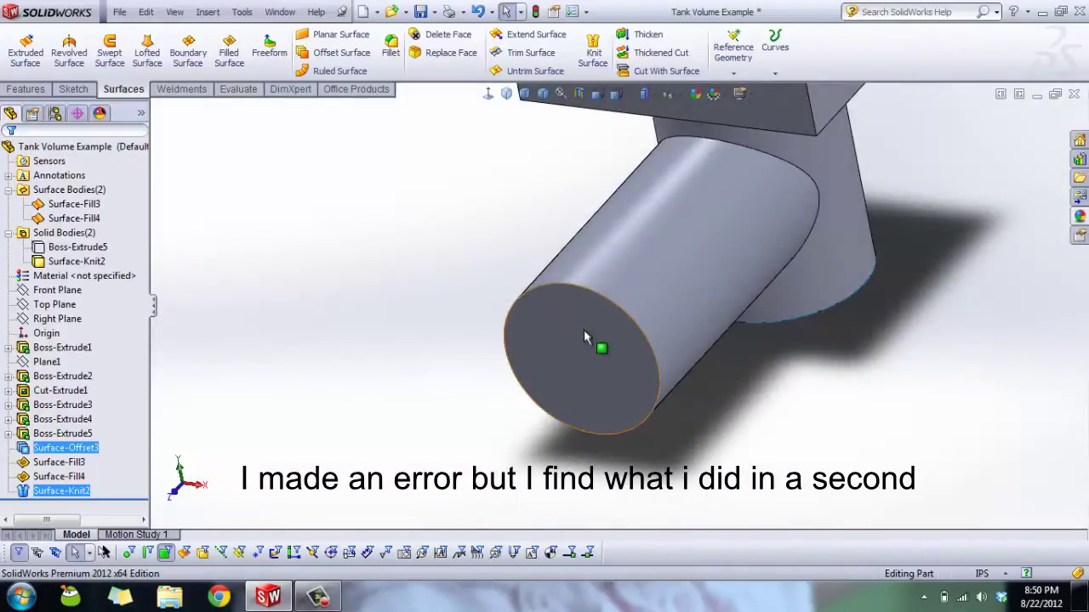
pyautogui.rightClick(583, 337)
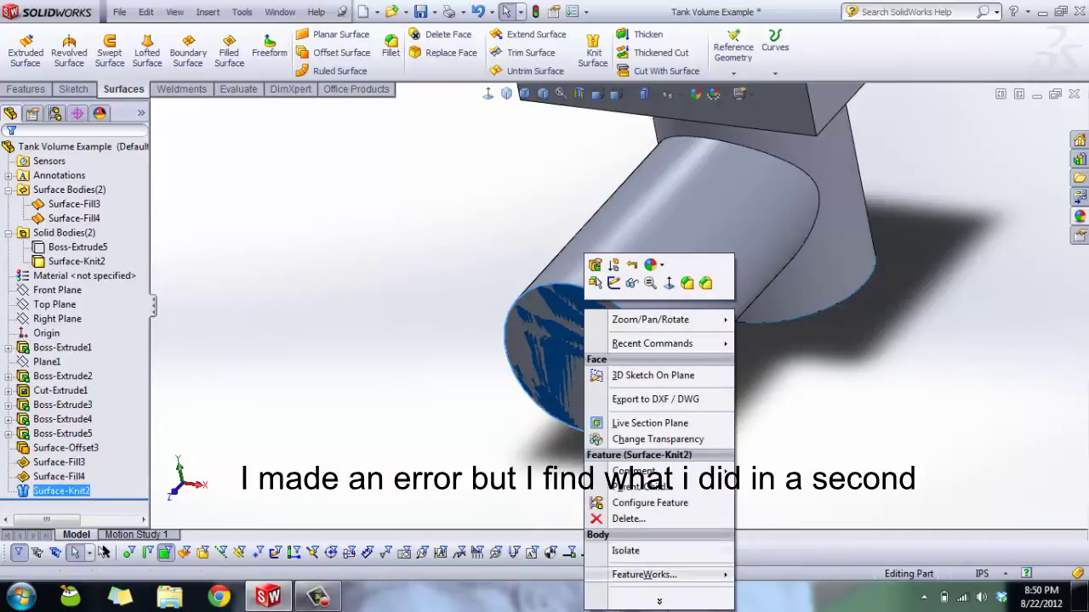
pyautogui.click(659, 601)
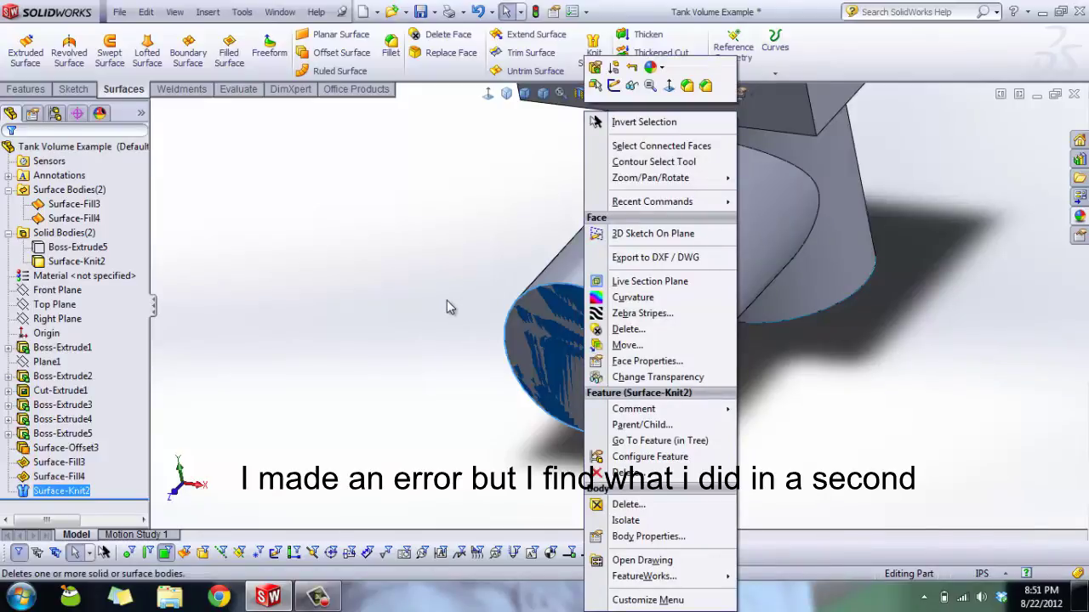
# - Delete Surface-Knit2, Surface-Fill4 and Surface-Fill3 from the feature tree
pyautogui.click(456, 266)
pyautogui.click(81, 492)
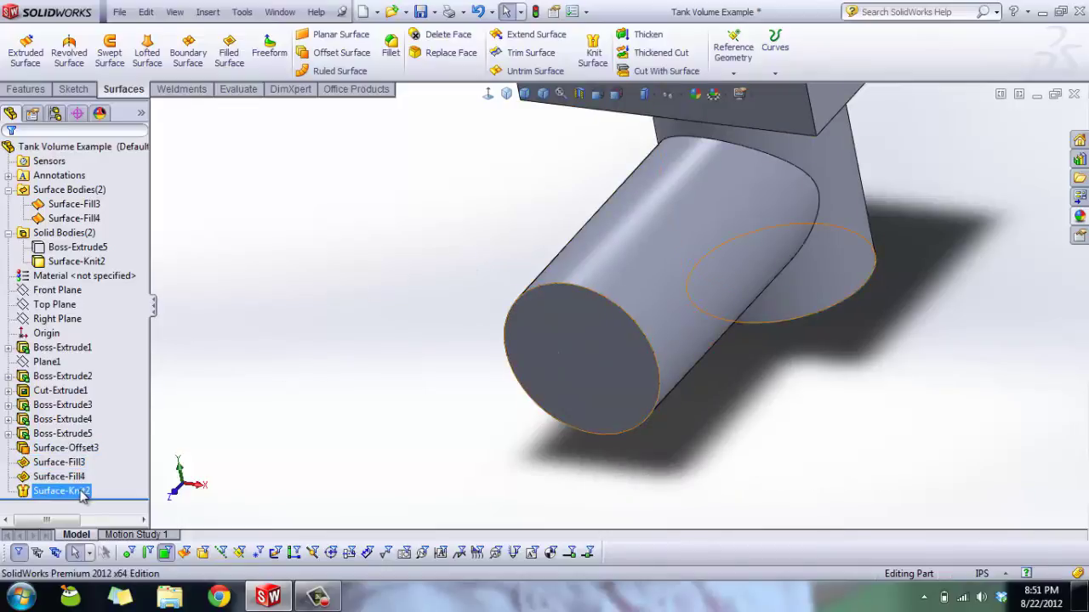
pyautogui.click(38, 493)
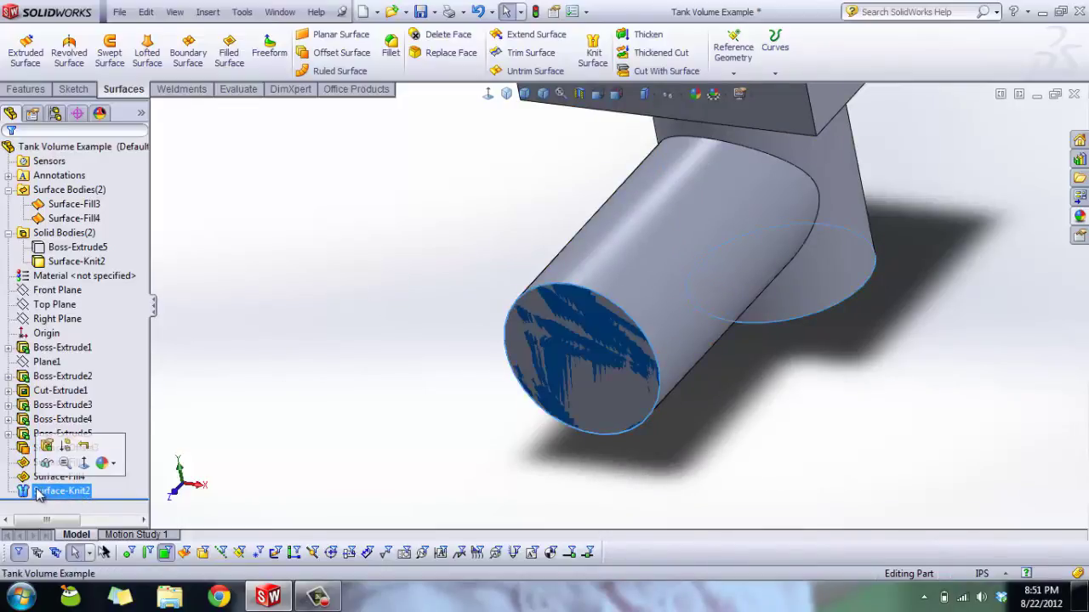
pyautogui.press('Delete')
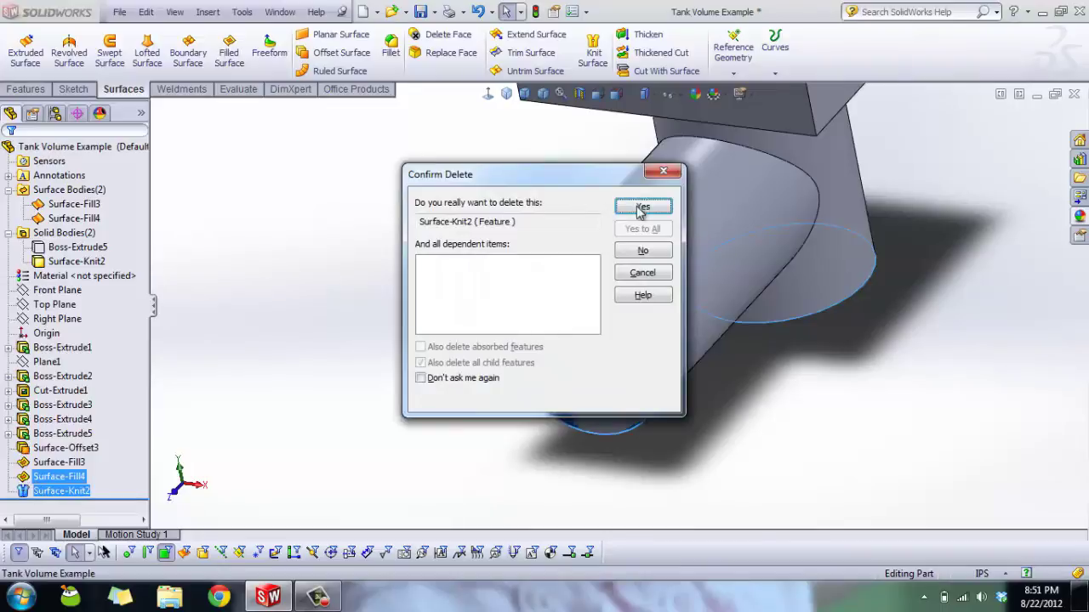
pyautogui.click(642, 206)
pyautogui.press('Delete')
pyautogui.click(642, 206)
pyautogui.click(55, 447)
pyautogui.press('Delete')
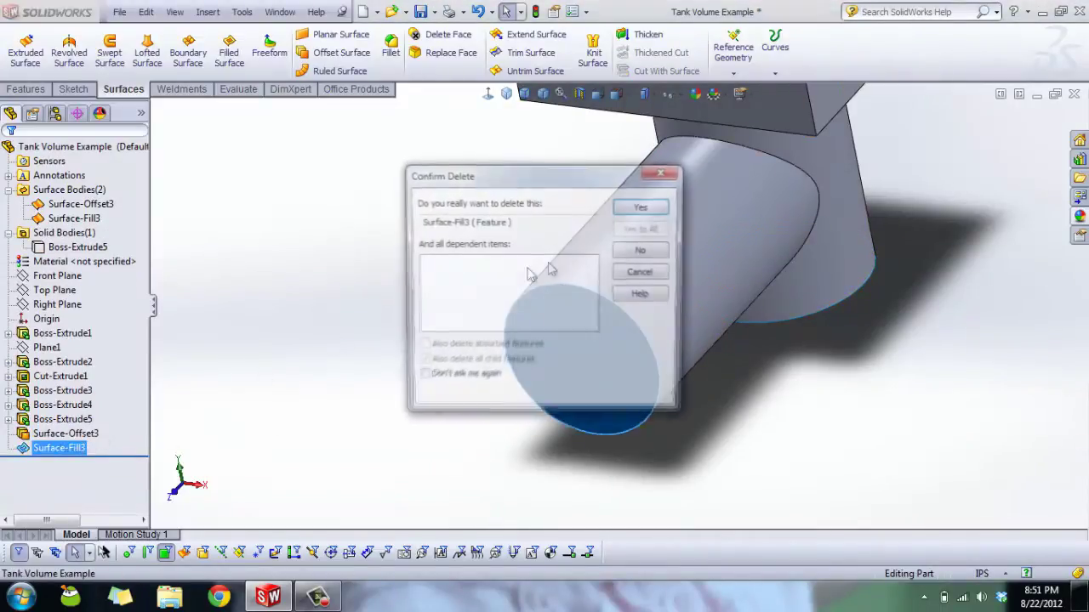
pyautogui.click(643, 207)
# - Edit Surface-Offset3, review its faces, and rebuild it unchanged
pyautogui.click(66, 419)
pyautogui.keyDown('ctrl'); pyautogui.click(60, 405); pyautogui.keyUp('ctrl')
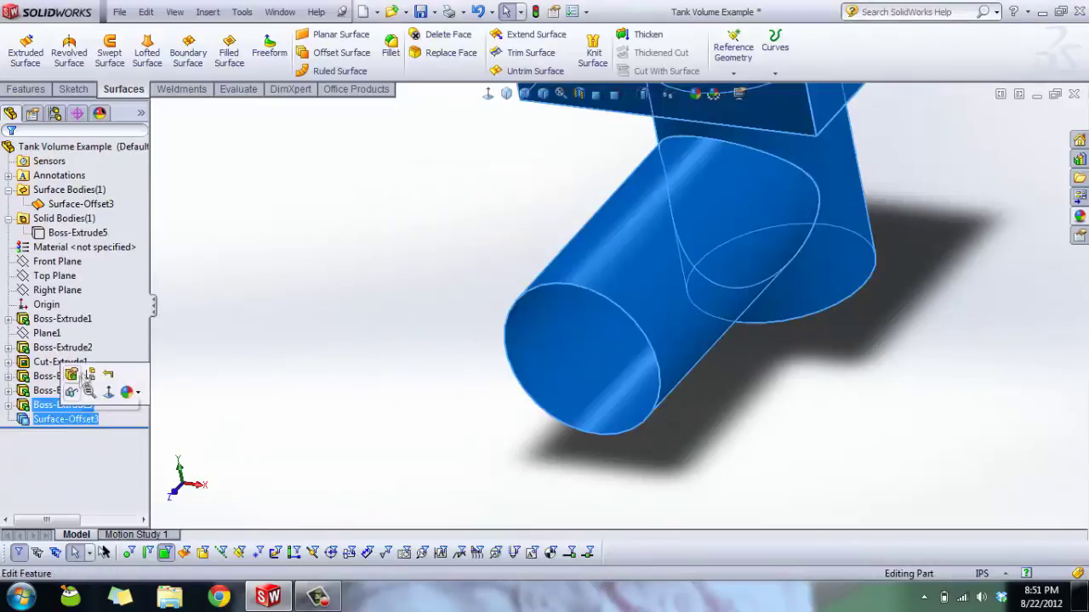
pyautogui.click(72, 375)
pyautogui.moveTo(396, 218); pyautogui.dragTo(512, 260, button='middle')
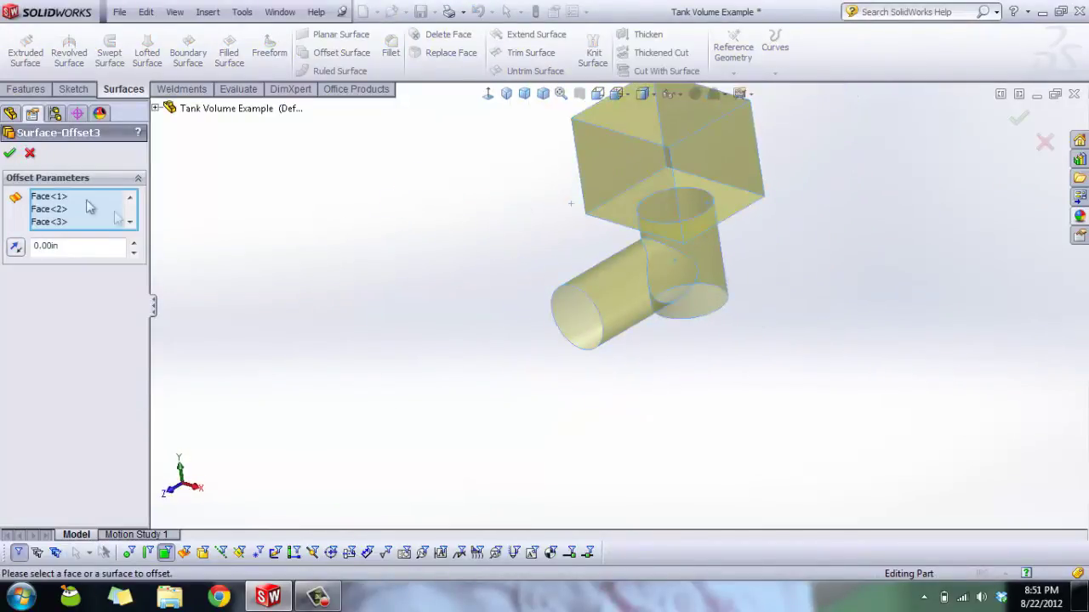
pyautogui.click(9, 154)
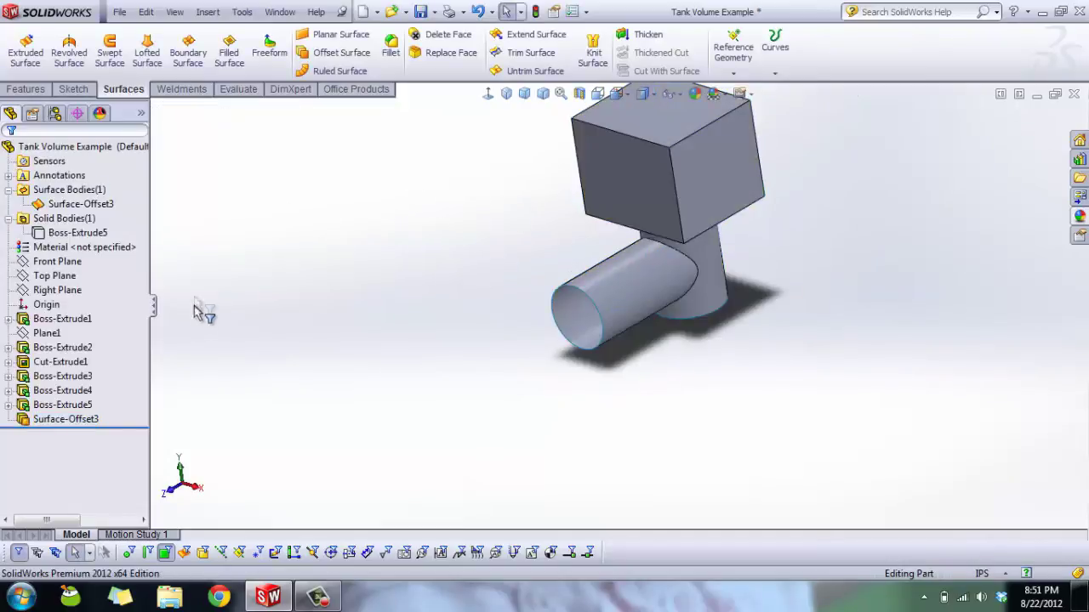
# - Cap the horizontal pipe's open end edge with fill surface Surface-Fill5
pyautogui.click(228, 53)
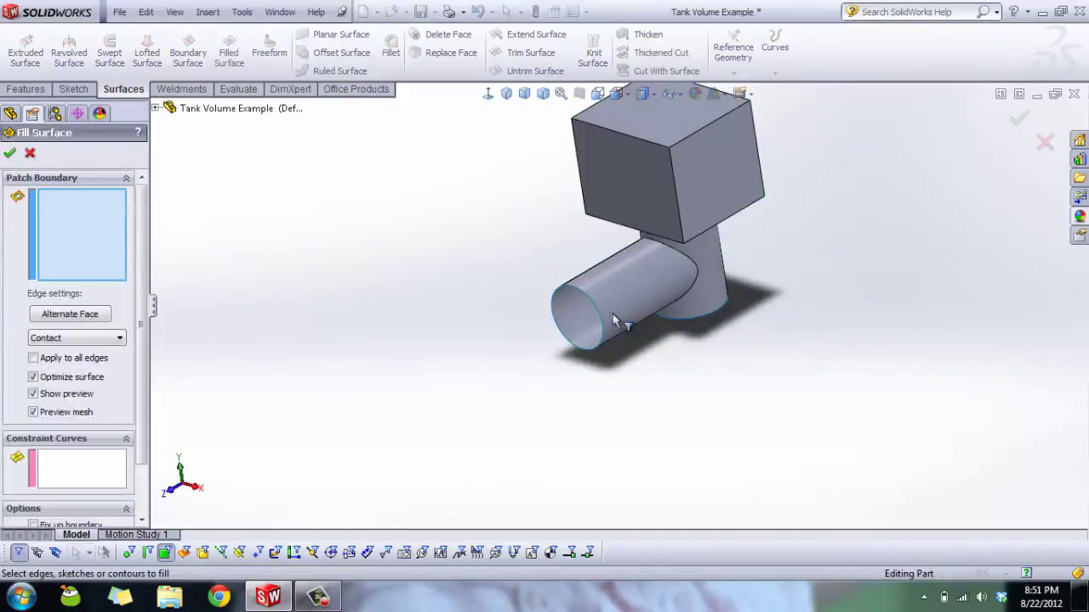
pyautogui.scroll(-3, 596, 306)
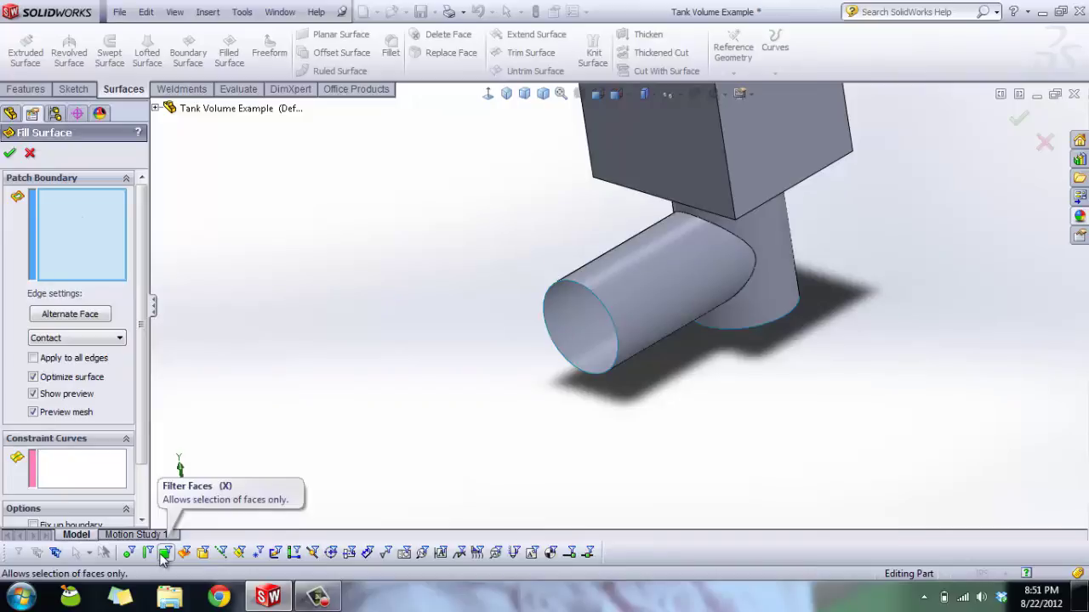
pyautogui.click(556, 284)
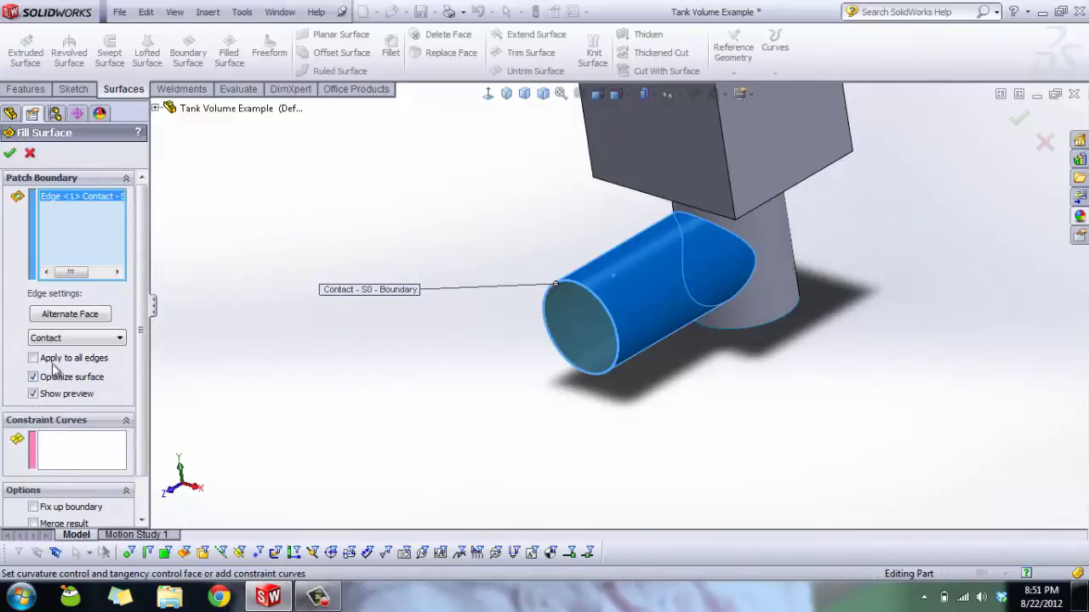
pyautogui.click(9, 153)
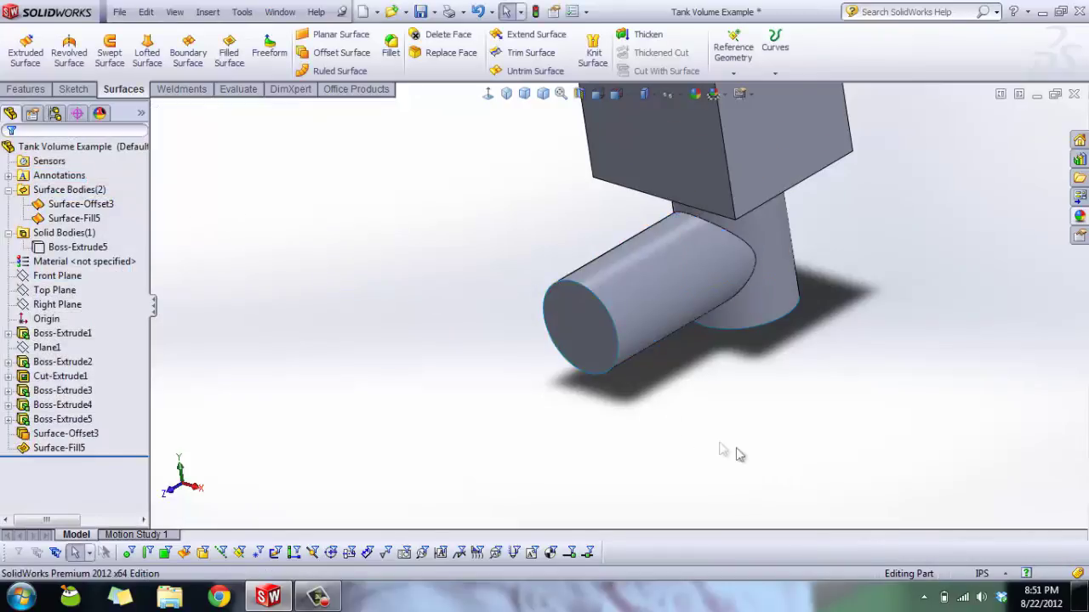
# - Cap the vertical cylinder's bottom edge with fill surface Surface-Fill6
pyautogui.moveTo(702, 442); pyautogui.dragTo(638, 367, button='middle')
pyautogui.click(229, 51)
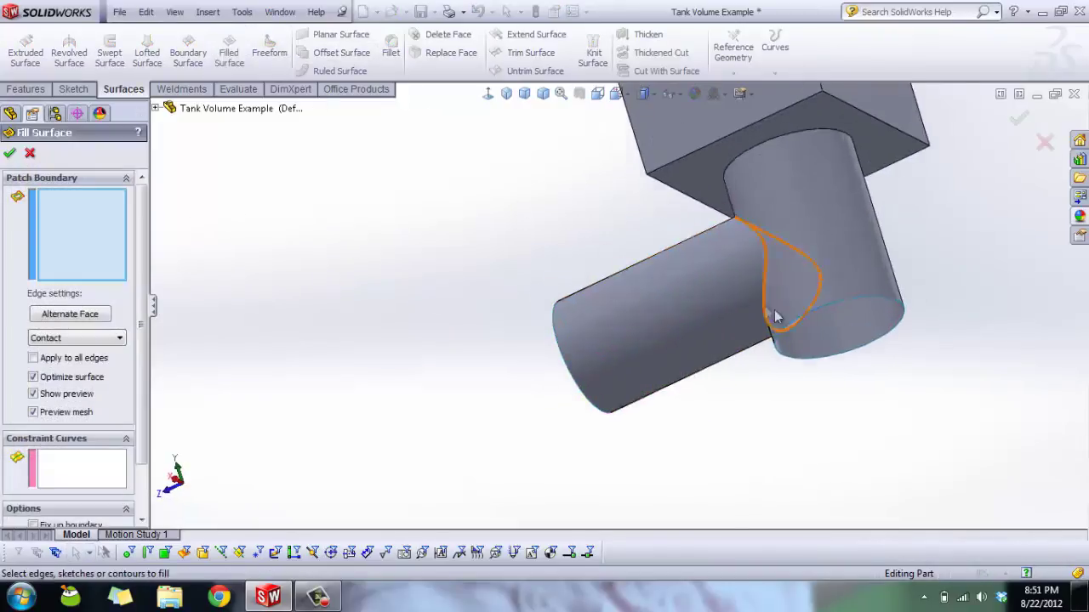
pyautogui.scroll(-5, 833, 317)
pyautogui.click(839, 310)
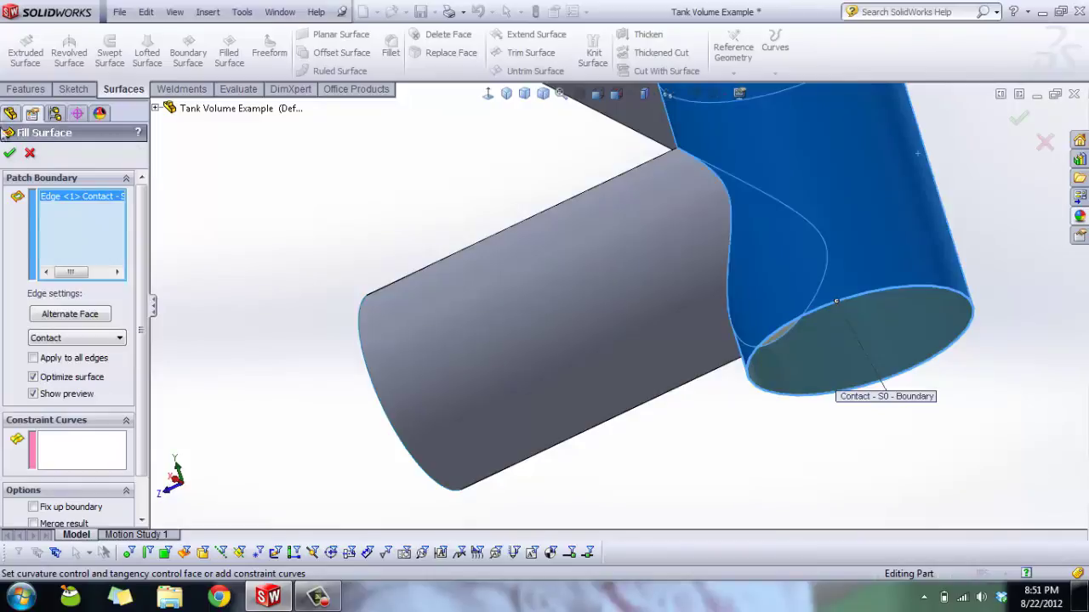
pyautogui.click(10, 154)
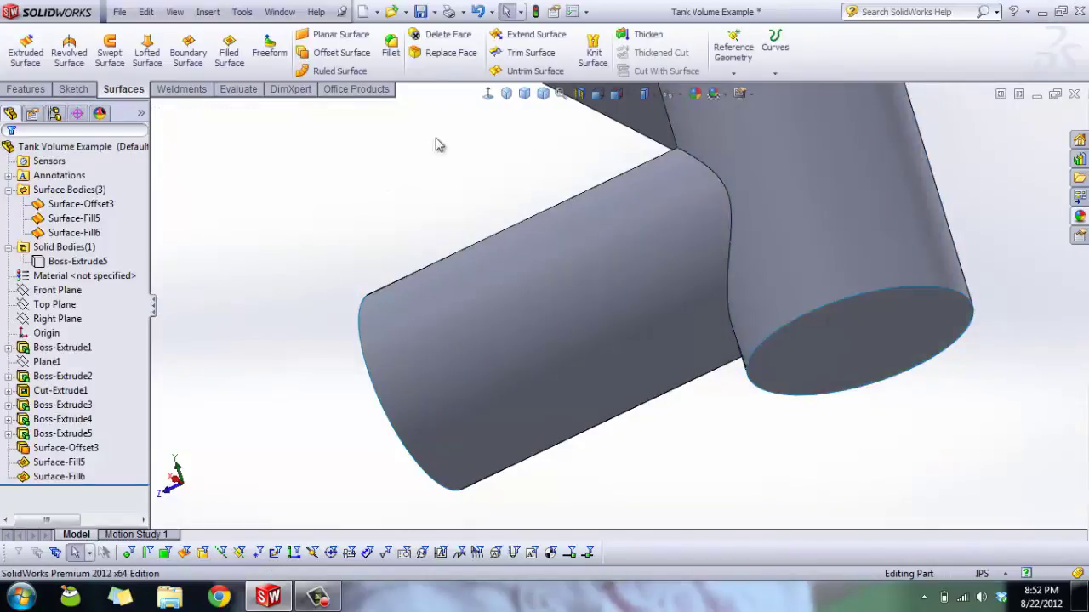
pyautogui.scroll(5, 459, 174)
# - Knit the offset surface with the pipe end cap and cylinder bottom cap fills as Surface-Knit3
pyautogui.click(592, 53)
pyautogui.moveTo(360, 221); pyautogui.dragTo(473, 295, button='middle')
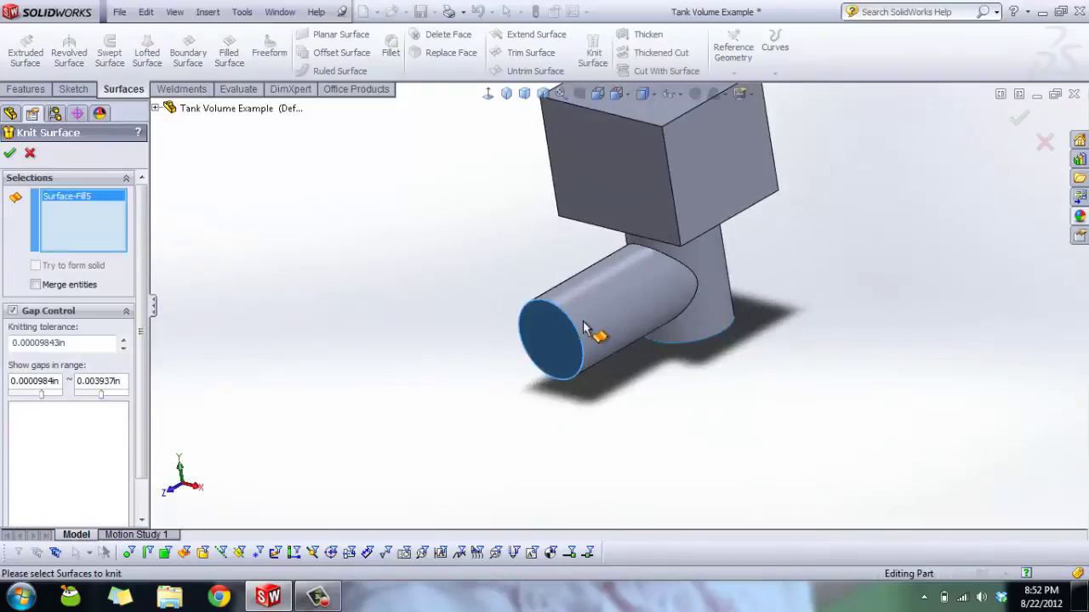
pyautogui.click(544, 336)
pyautogui.click(623, 310)
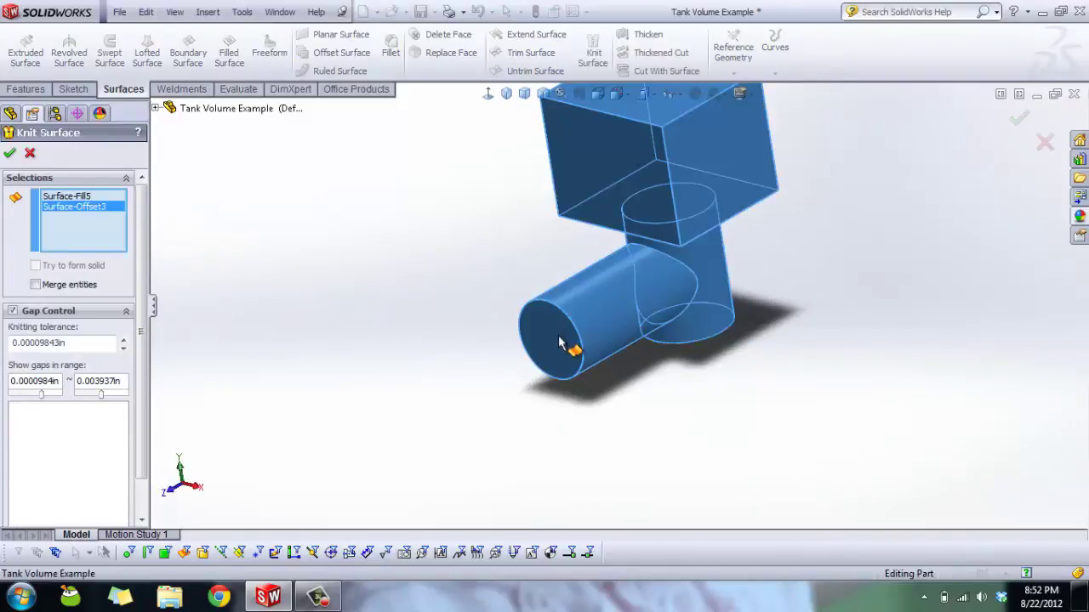
pyautogui.click(557, 336)
pyautogui.click(621, 316)
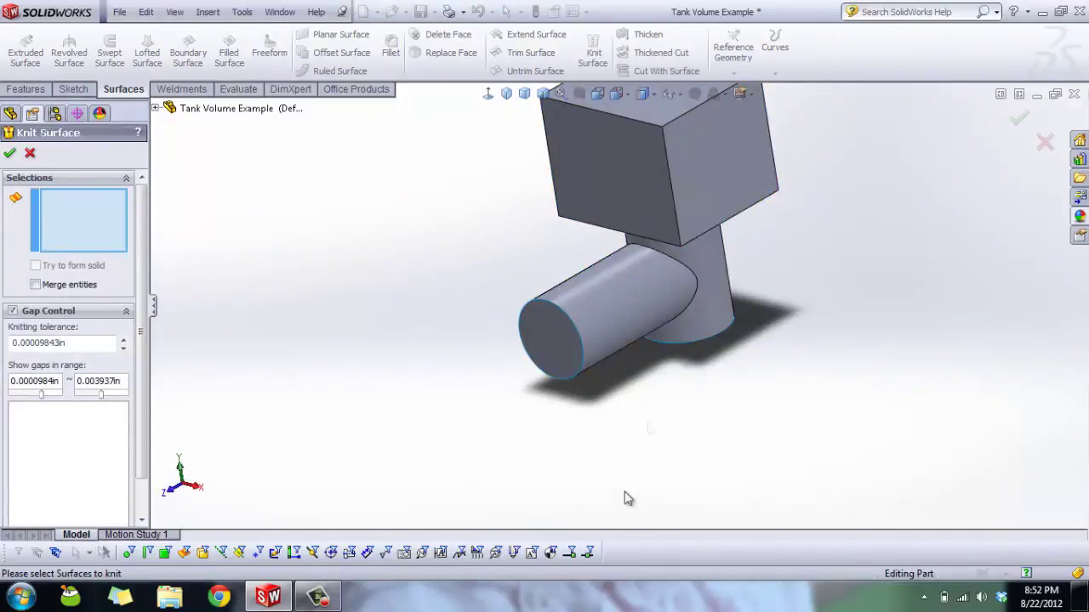
pyautogui.click(633, 283)
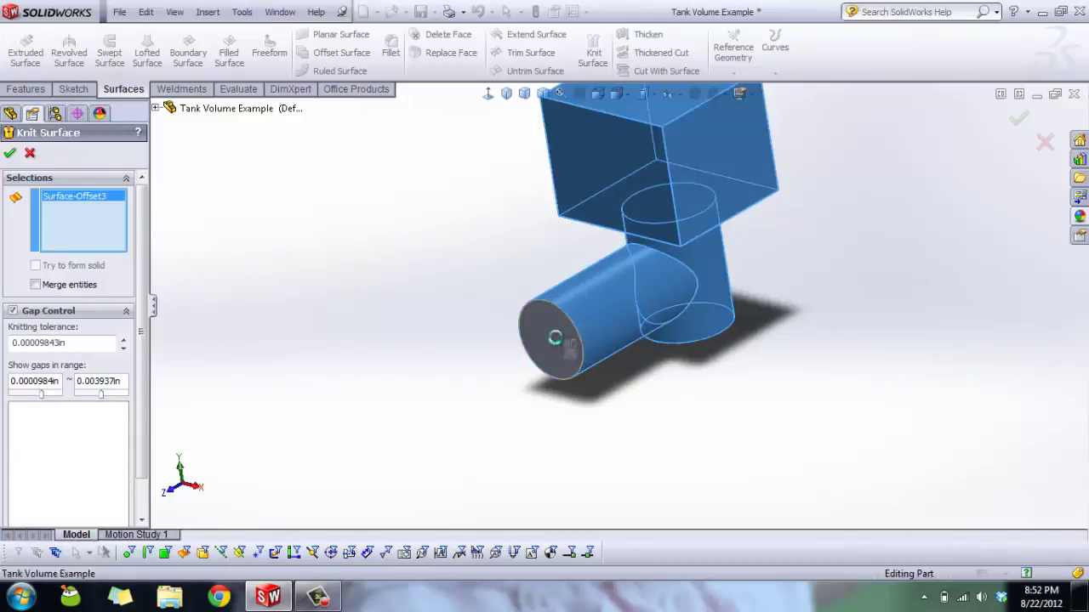
pyautogui.click(557, 334)
pyautogui.moveTo(557, 335); pyautogui.dragTo(712, 315, button='middle')
pyautogui.click(712, 315)
pyautogui.click(1006, 121)
# - Orbit and zoom around the pipe cap and whole model to inspect the knitted body
pyautogui.scroll(-6, 687, 335)
pyautogui.moveTo(714, 201); pyautogui.dragTo(479, 299, button='middle')
pyautogui.scroll(10, 400, 238)
pyautogui.moveTo(321, 178); pyautogui.dragTo(422, 290, button='middle')
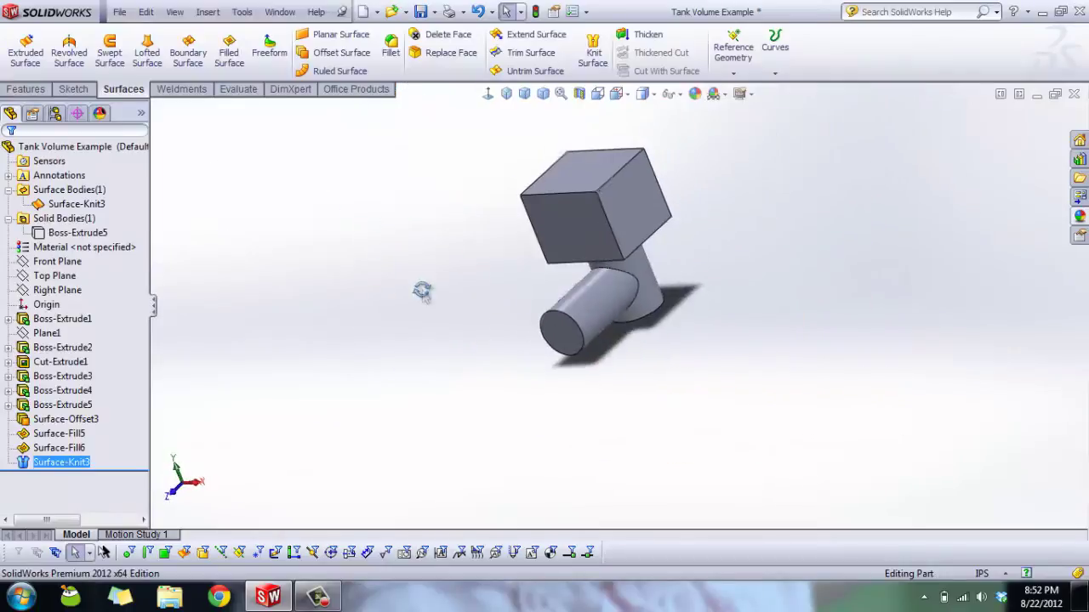